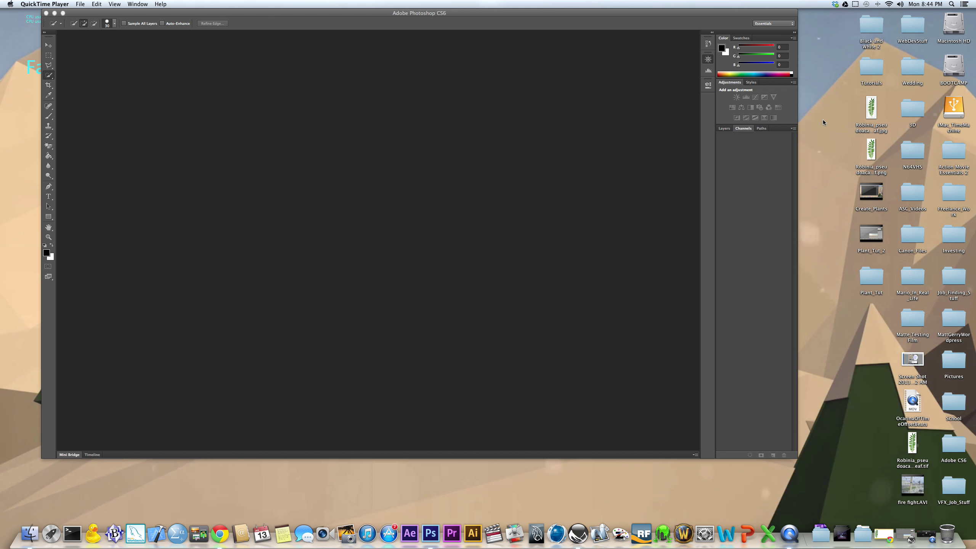
Step: Preview the Robinia leaf image from the Desktop twice, closing the preview each time
{"action": "double_click", "coordinate": [872, 110]}
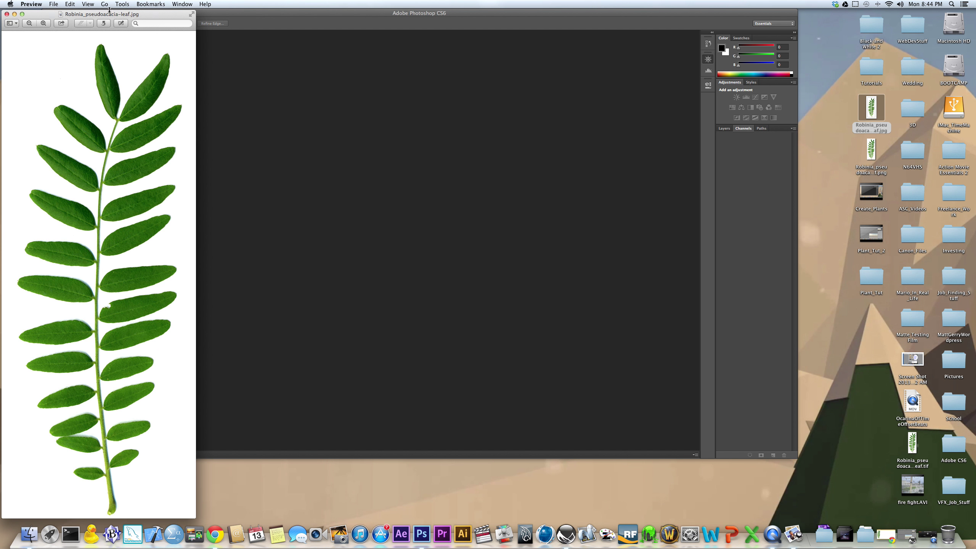
{"action": "left_click_drag", "start_coordinate": [109, 10], "coordinate": [307, 19]}
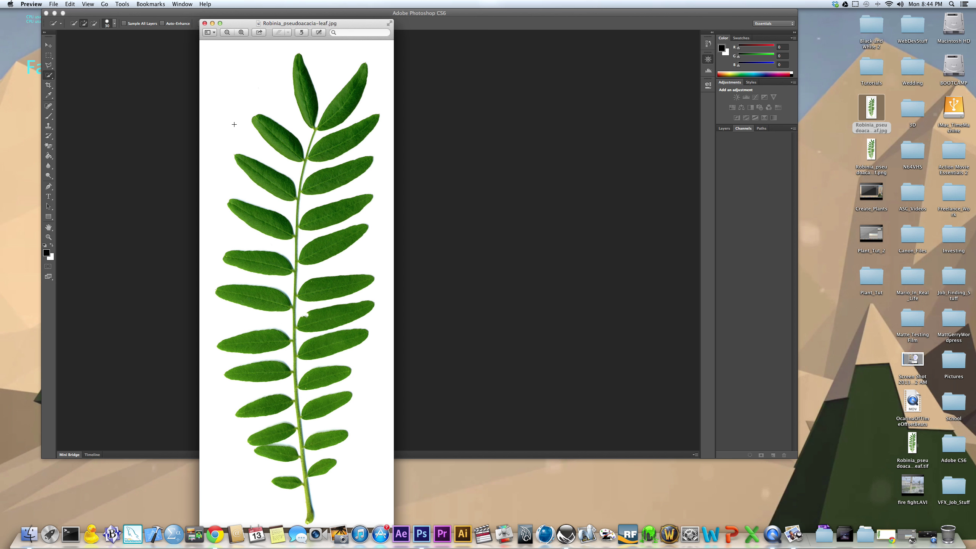
{"action": "left_click_drag", "start_coordinate": [229, 25], "coordinate": [230, 14]}
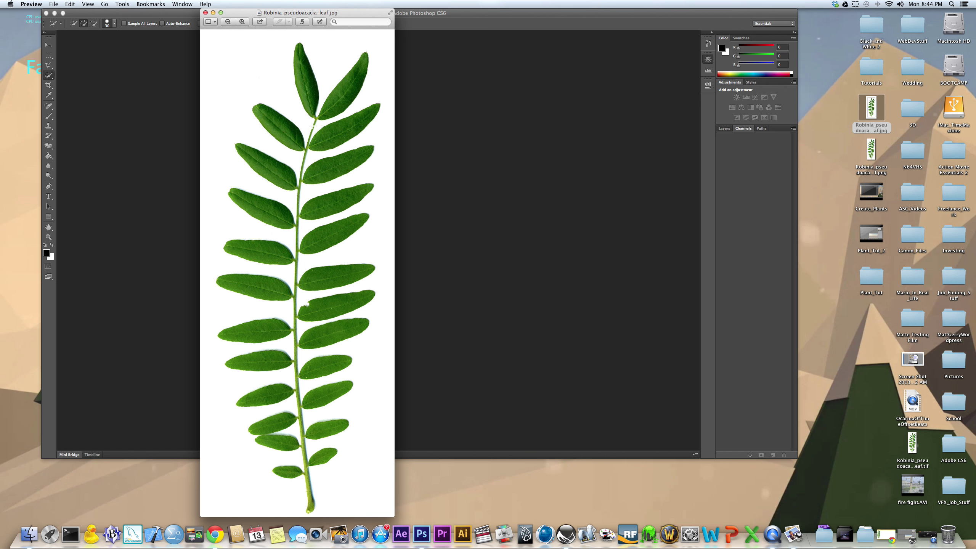
{"action": "left_click", "coordinate": [205, 13]}
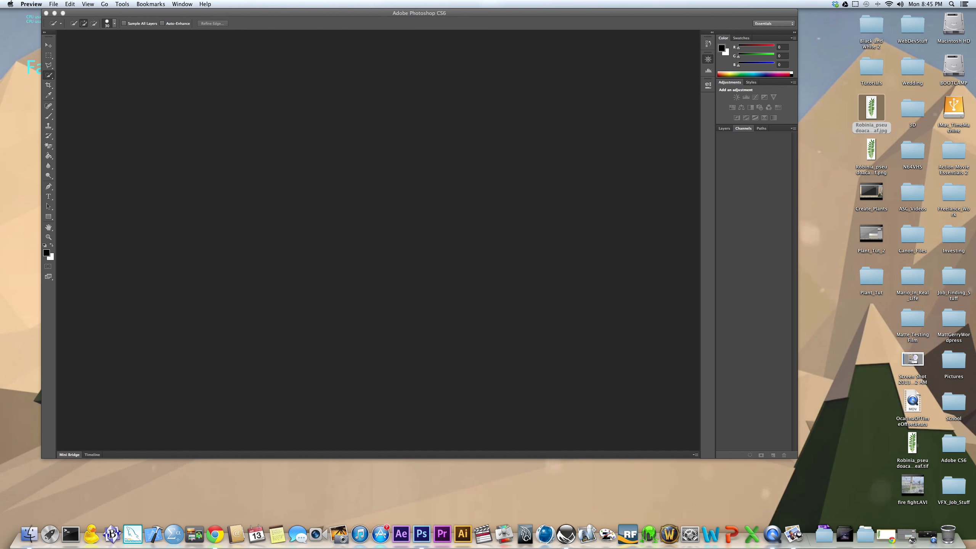
{"action": "left_click", "coordinate": [54, 4]}
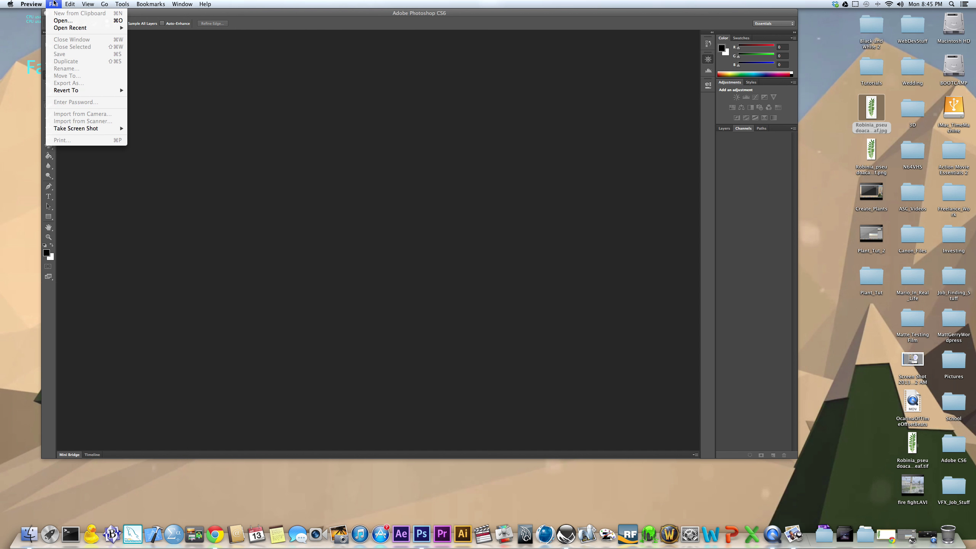
{"action": "left_click", "coordinate": [58, 21]}
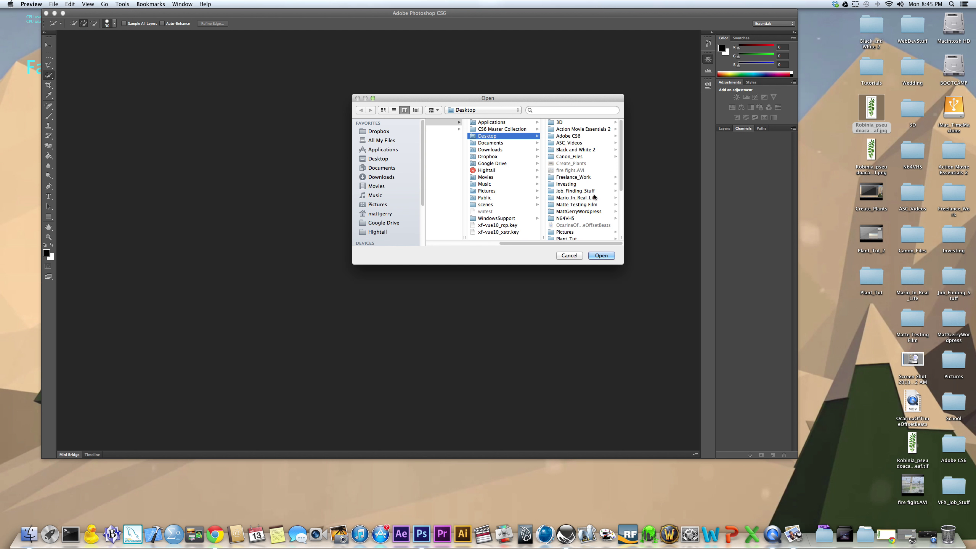
{"action": "scroll", "coordinate": [595, 197], "scroll_direction": "down", "scroll_amount": 3}
{"action": "double_click", "coordinate": [577, 207]}
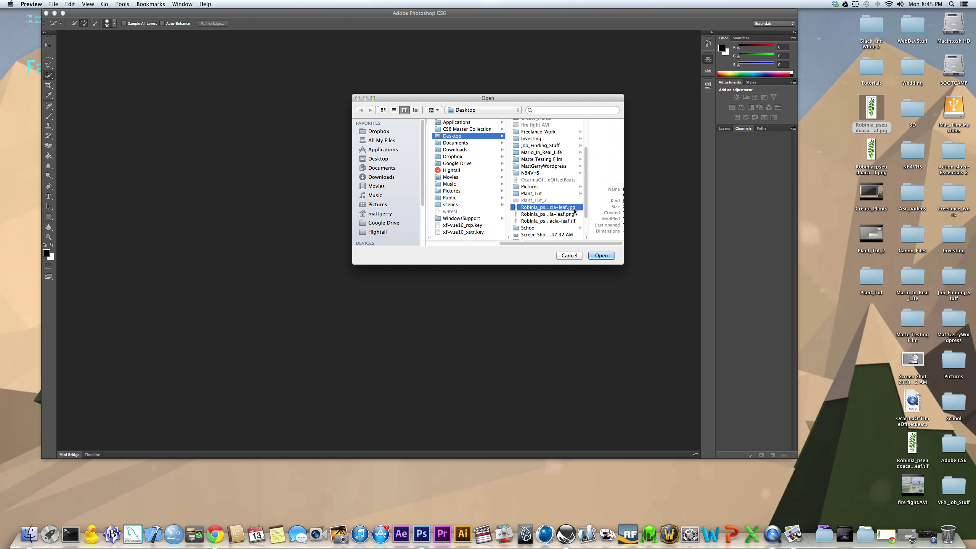
{"action": "left_click", "coordinate": [7, 14]}
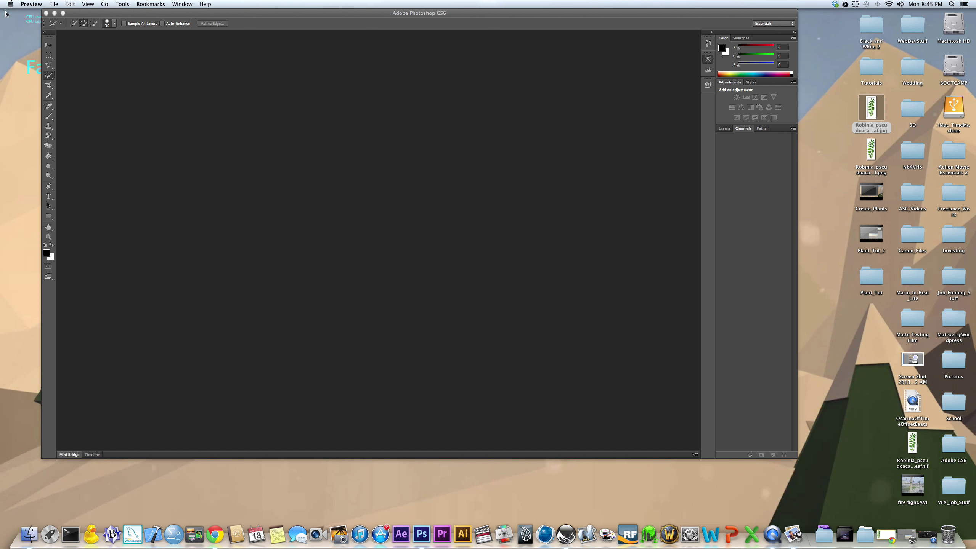
Step: Open Robinia_pseudoacacia-leaf.jpg in Photoshop via File > Open and zoom in slightly
{"action": "left_click", "coordinate": [67, 3]}
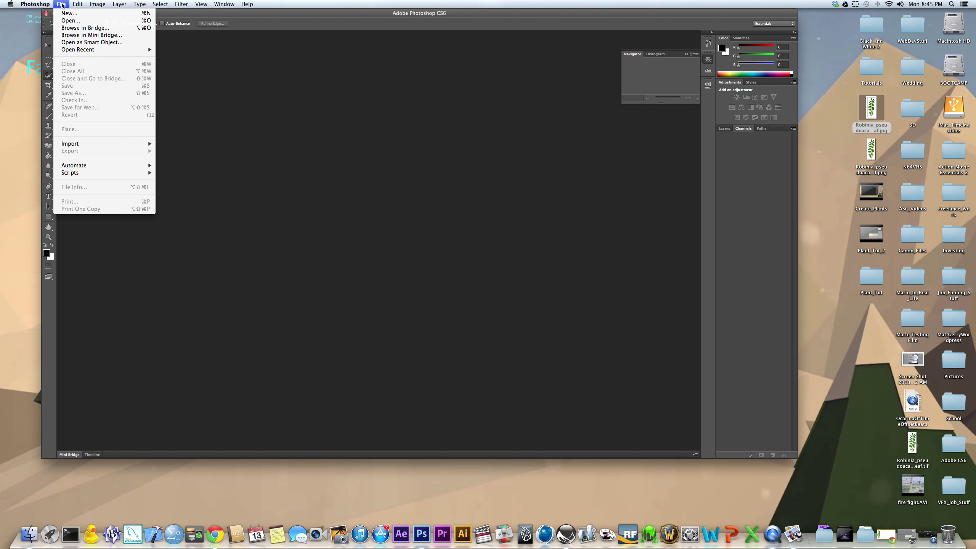
{"action": "left_click", "coordinate": [69, 20]}
{"action": "scroll", "coordinate": [503, 169], "scroll_direction": "down", "scroll_amount": 2}
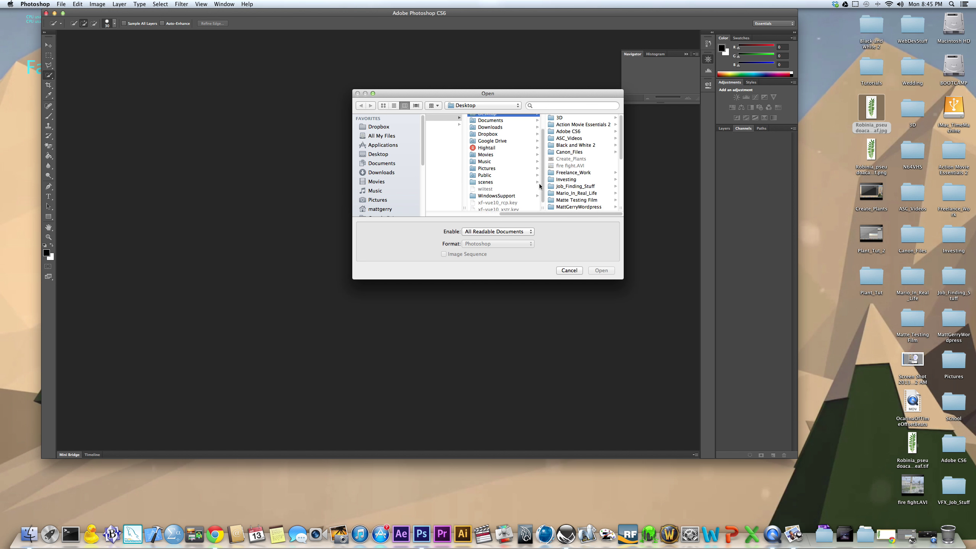
{"action": "scroll", "coordinate": [583, 180], "scroll_direction": "down", "scroll_amount": 5}
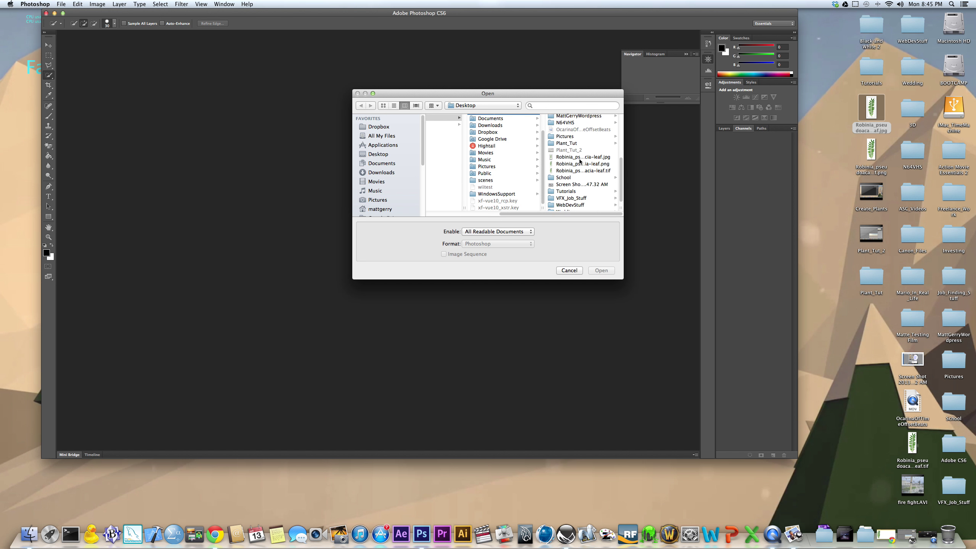
{"action": "double_click", "coordinate": [580, 157]}
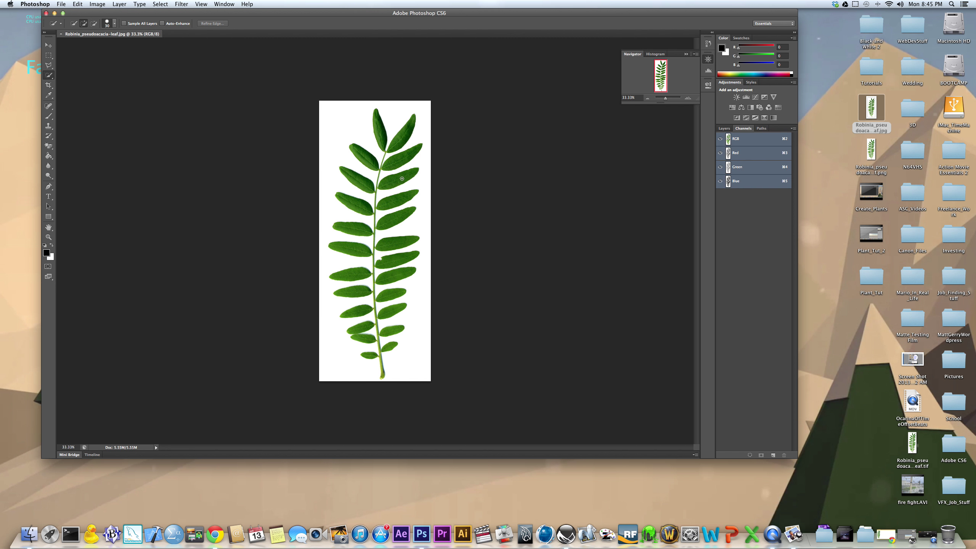
{"action": "left_click_drag", "start_coordinate": [666, 98], "coordinate": [666, 99]}
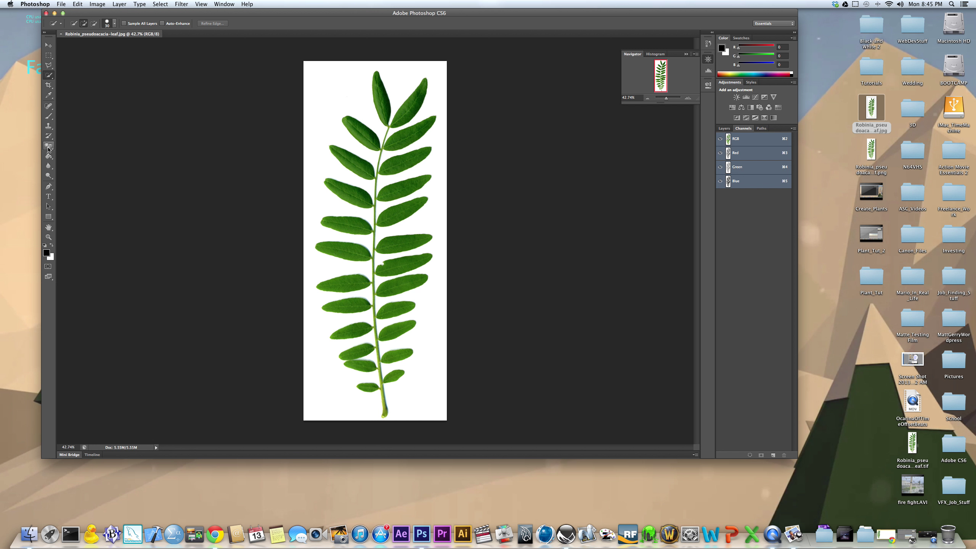
Step: Erase the white background with the Magic Eraser, leaving the leaf on transparency
{"action": "left_click_drag", "start_coordinate": [48, 149], "coordinate": [67, 145]}
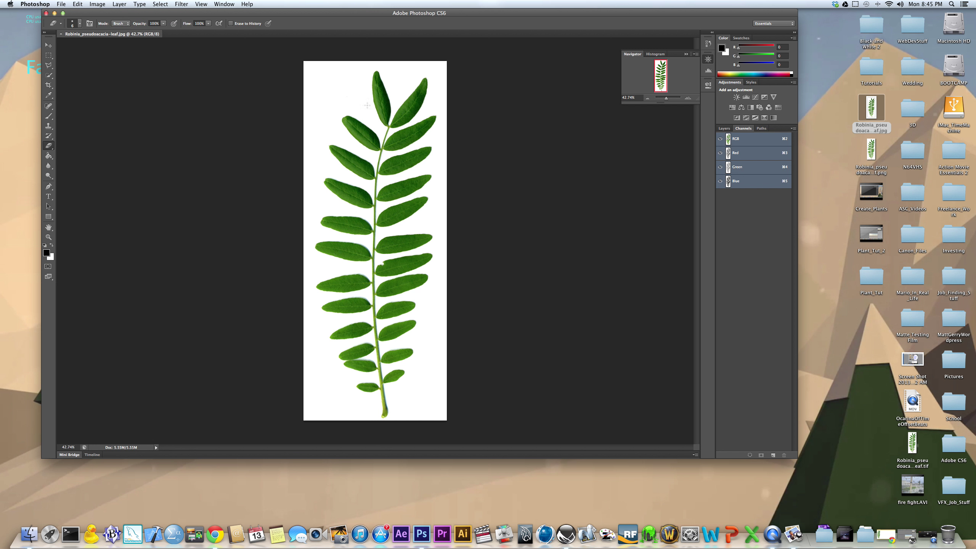
{"action": "mouse_move", "coordinate": [49, 148]}
{"action": "left_mouse_down"}
{"action": "mouse_move", "coordinate": [79, 148]}
{"action": "mouse_move", "coordinate": [90, 158]}
{"action": "mouse_move", "coordinate": [49, 149]}
{"action": "mouse_move", "coordinate": [82, 159]}
{"action": "left_mouse_up"}
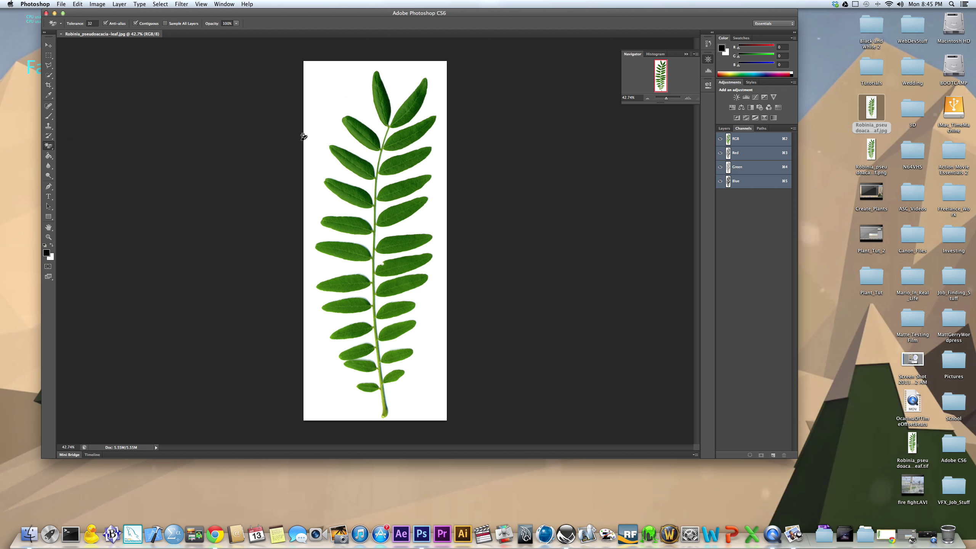
{"action": "left_click", "coordinate": [341, 86]}
Step: Switch to the Quick Selection tool after browsing the lasso variants
{"action": "left_click", "coordinate": [49, 76]}
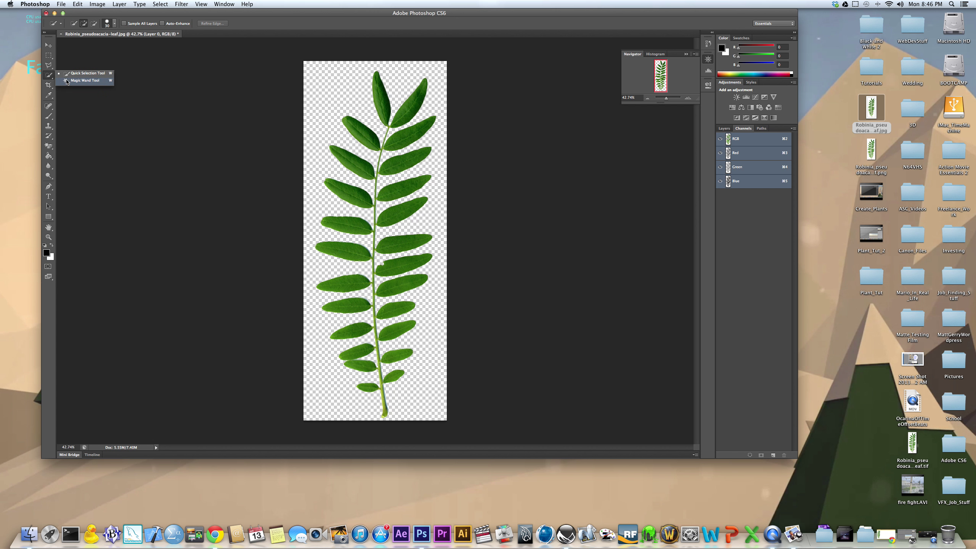
{"action": "left_click", "coordinate": [49, 66]}
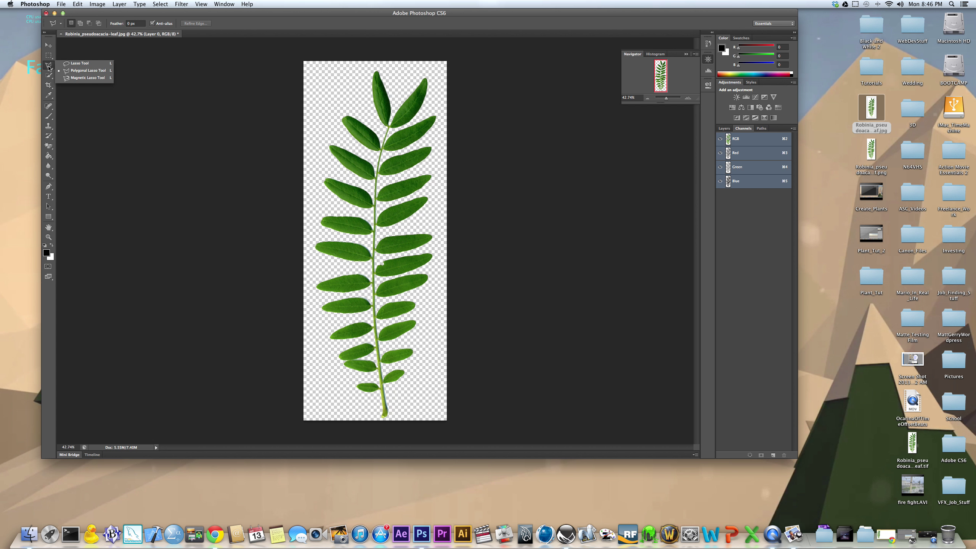
{"action": "left_click", "coordinate": [49, 68]}
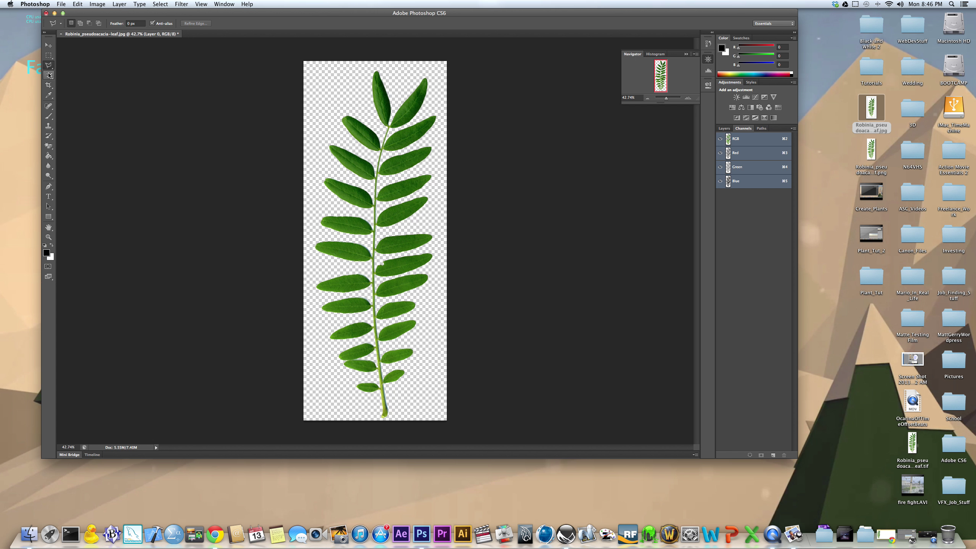
{"action": "left_click", "coordinate": [49, 69]}
{"action": "left_click", "coordinate": [48, 69]}
{"action": "left_click", "coordinate": [48, 74]}
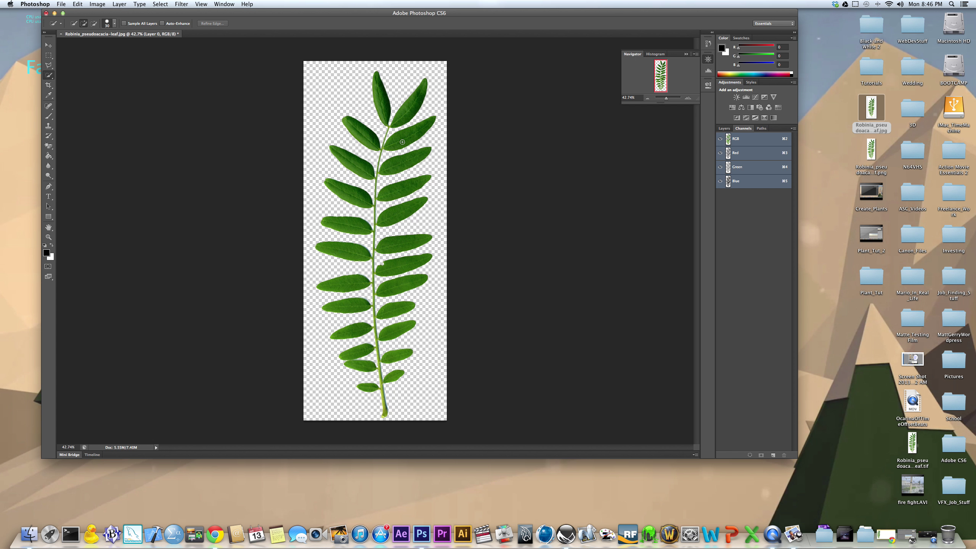
Step: Quick-select the whole leaf and save the selection as new channel Alpha 1
{"action": "mouse_move", "coordinate": [376, 76]}
{"action": "left_mouse_down"}
{"action": "mouse_move", "coordinate": [388, 124]}
{"action": "mouse_move", "coordinate": [409, 118]}
{"action": "mouse_move", "coordinate": [400, 145]}
{"action": "mouse_move", "coordinate": [372, 163]}
{"action": "mouse_move", "coordinate": [347, 130]}
{"action": "mouse_move", "coordinate": [345, 205]}
{"action": "mouse_move", "coordinate": [368, 232]}
{"action": "mouse_move", "coordinate": [368, 409]}
{"action": "mouse_move", "coordinate": [385, 319]}
{"action": "mouse_move", "coordinate": [391, 153]}
{"action": "mouse_move", "coordinate": [400, 196]}
{"action": "mouse_move", "coordinate": [405, 147]}
{"action": "mouse_move", "coordinate": [421, 210]}
{"action": "mouse_move", "coordinate": [411, 347]}
{"action": "mouse_move", "coordinate": [379, 355]}
{"action": "mouse_move", "coordinate": [396, 388]}
{"action": "left_mouse_up"}
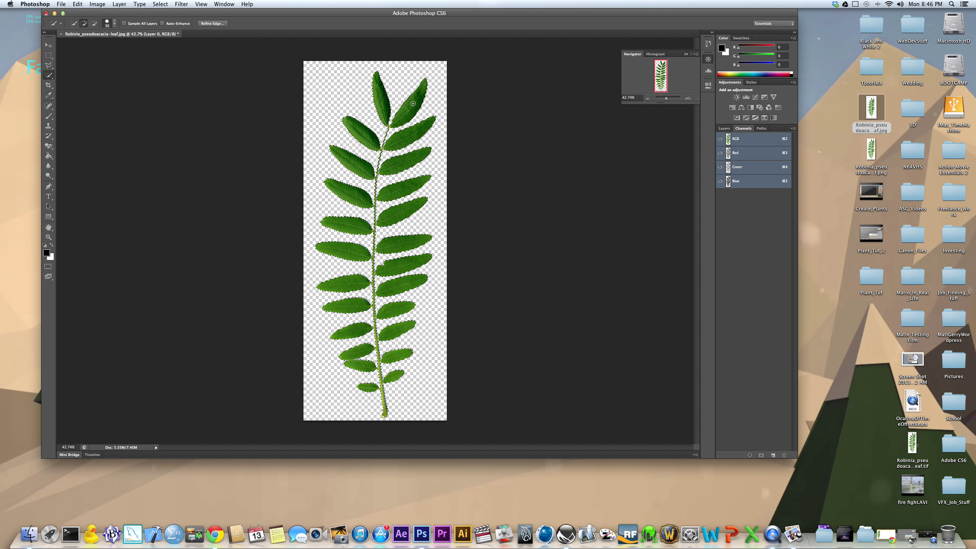
{"action": "right_click", "coordinate": [413, 103]}
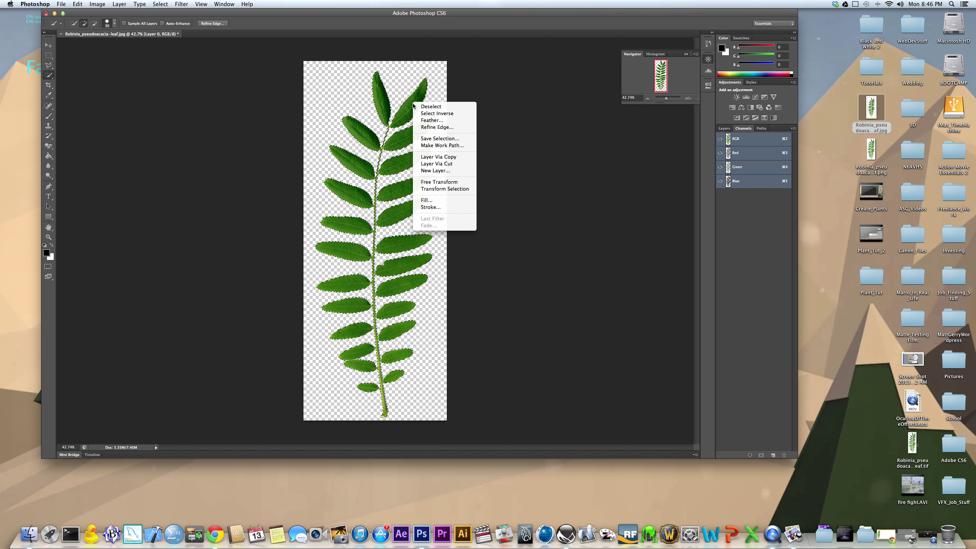
{"action": "left_click", "coordinate": [424, 139]}
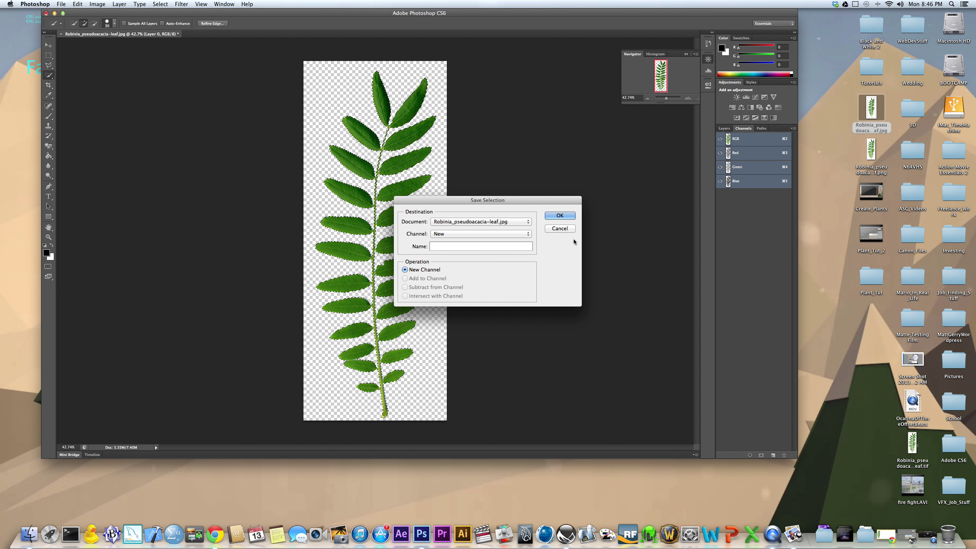
{"action": "left_click", "coordinate": [560, 216]}
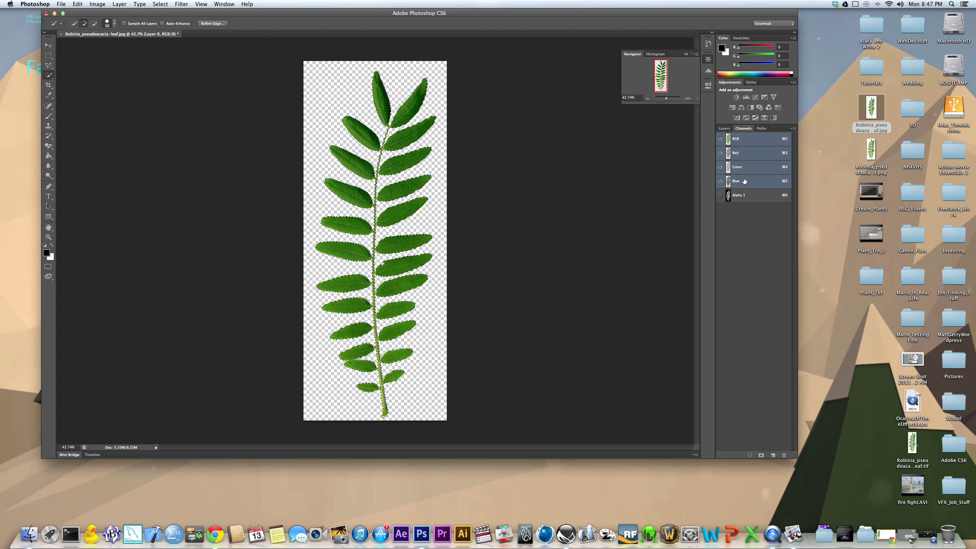
Step: Hide the RGB, Red, Green and Blue channels to view the Alpha 1 mask alone
{"action": "left_click", "coordinate": [721, 196]}
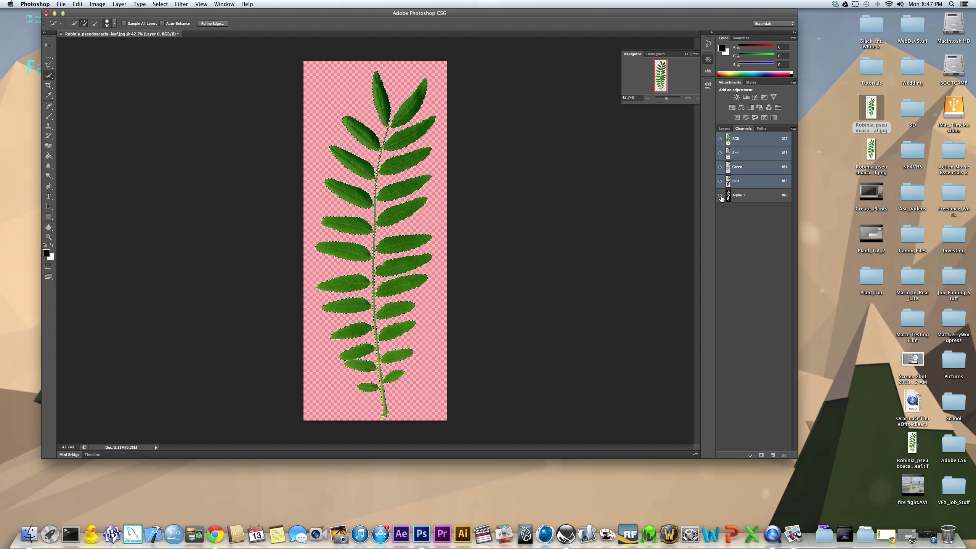
{"action": "left_click", "coordinate": [720, 181]}
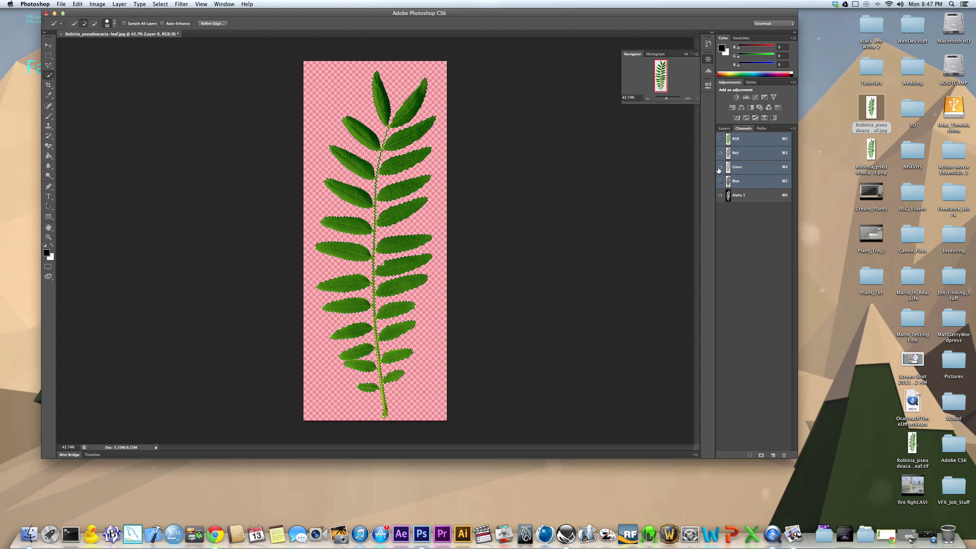
{"action": "left_click", "coordinate": [720, 167]}
{"action": "left_click", "coordinate": [720, 152]}
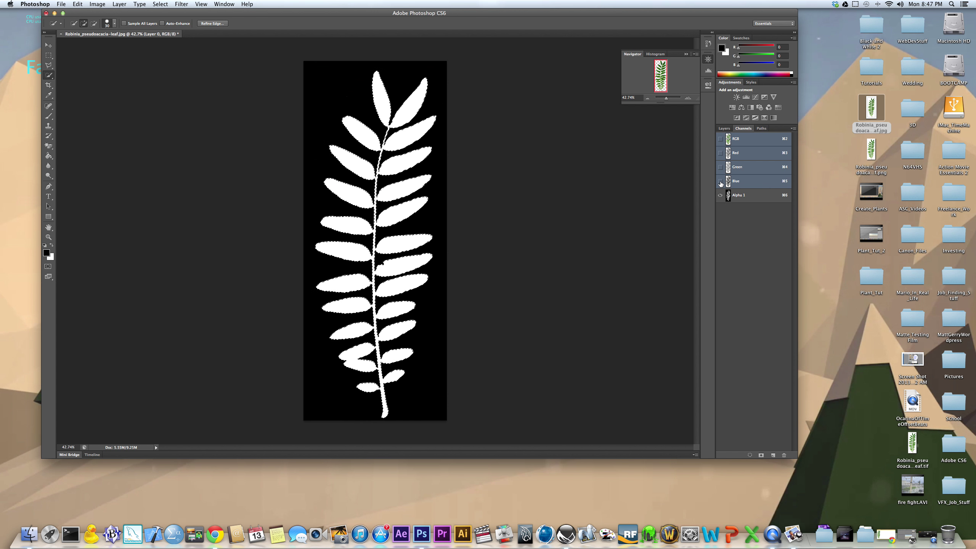
Step: Re-enable the RGB channels and return to the Layers panel
{"action": "left_click", "coordinate": [720, 137]}
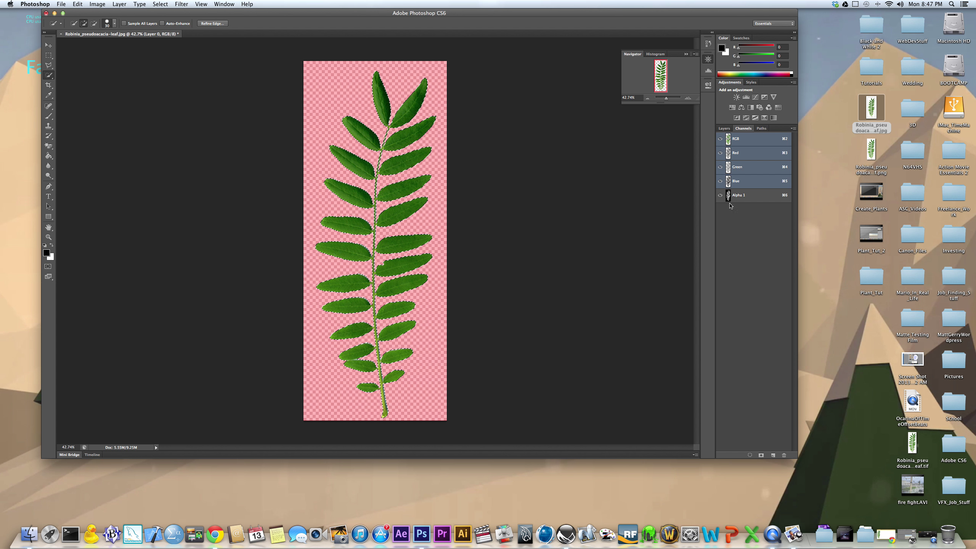
{"action": "left_click", "coordinate": [724, 128]}
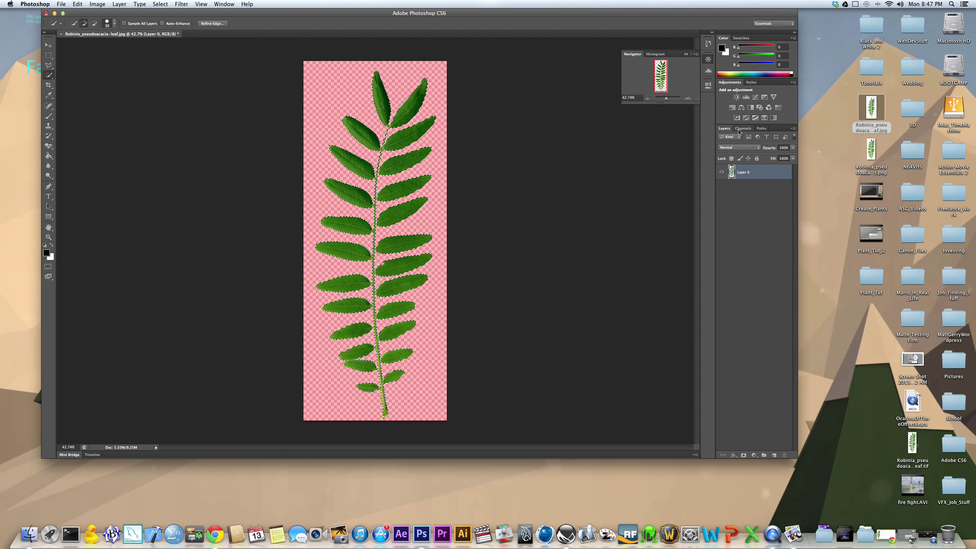
{"action": "left_click", "coordinate": [743, 128]}
{"action": "left_click", "coordinate": [724, 128]}
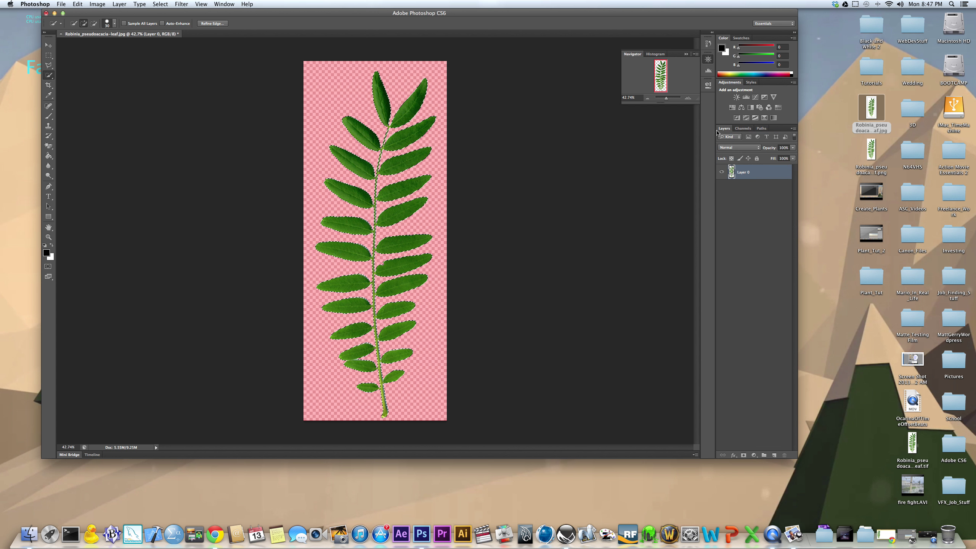
Step: Save as PNG, replacing the existing Robinia_pseudoacacia-leaf.png, then restore the Vue window
{"action": "left_click", "coordinate": [61, 4]}
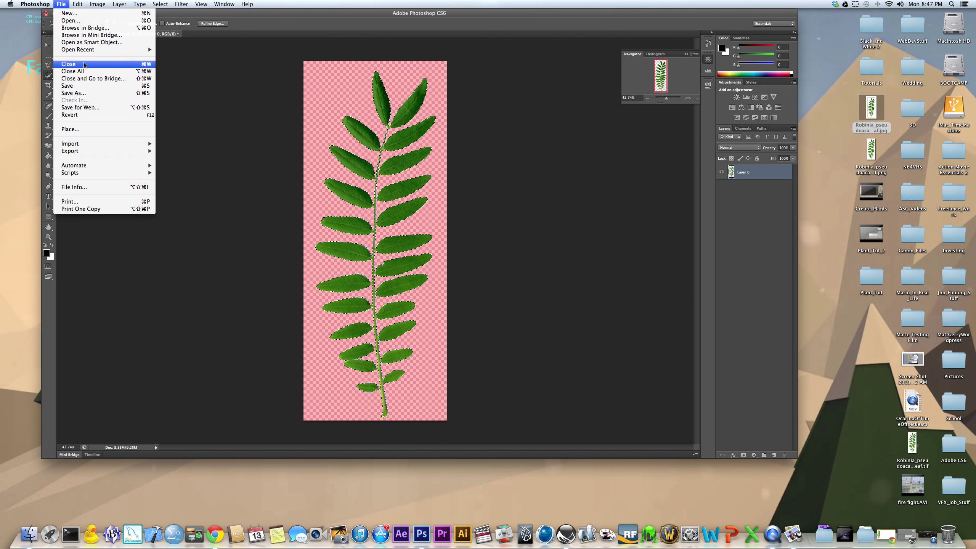
{"action": "left_click", "coordinate": [72, 93]}
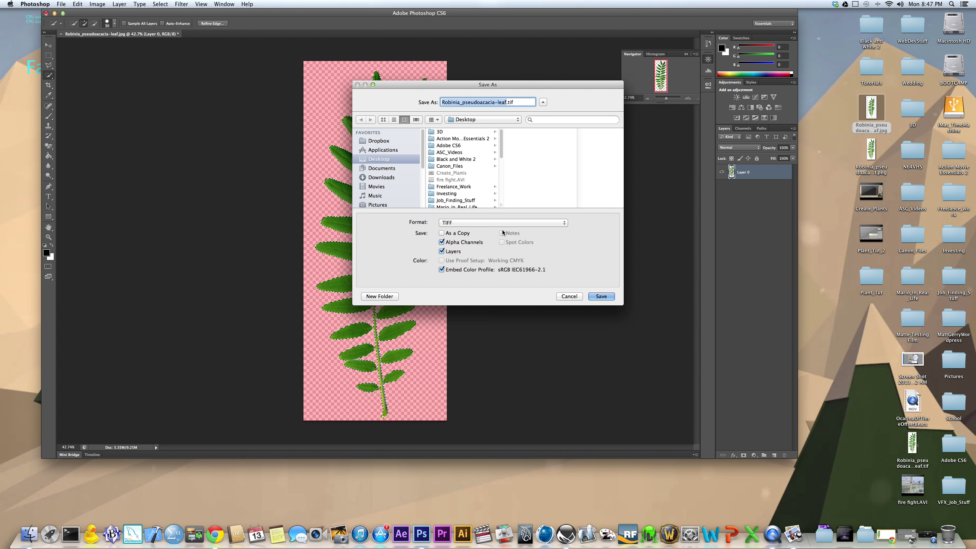
{"action": "left_click", "coordinate": [496, 224]}
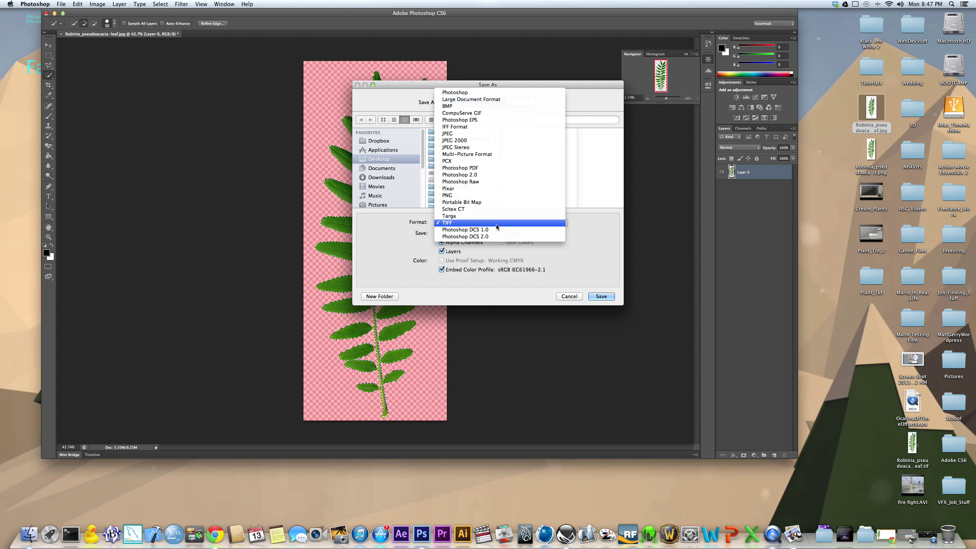
{"action": "left_click", "coordinate": [495, 197]}
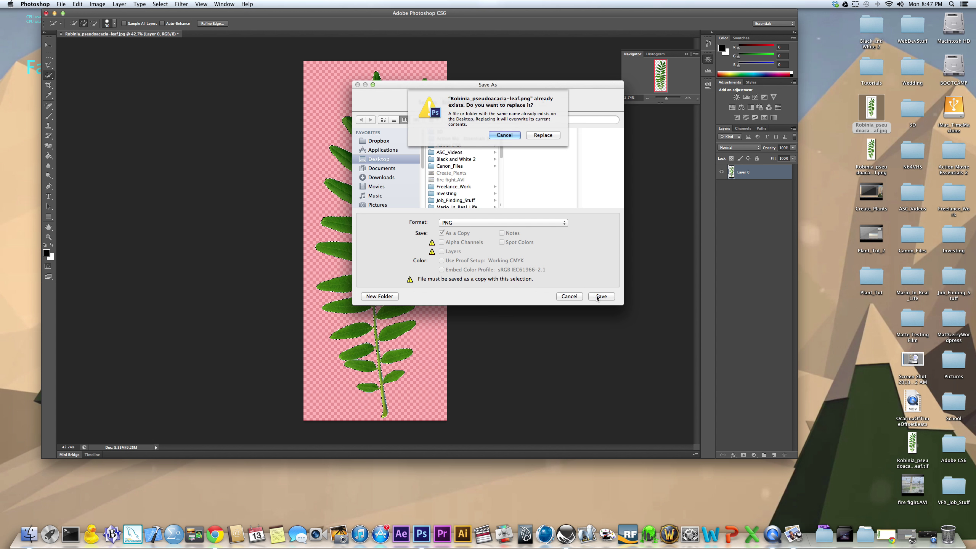
{"action": "left_click", "coordinate": [550, 135]}
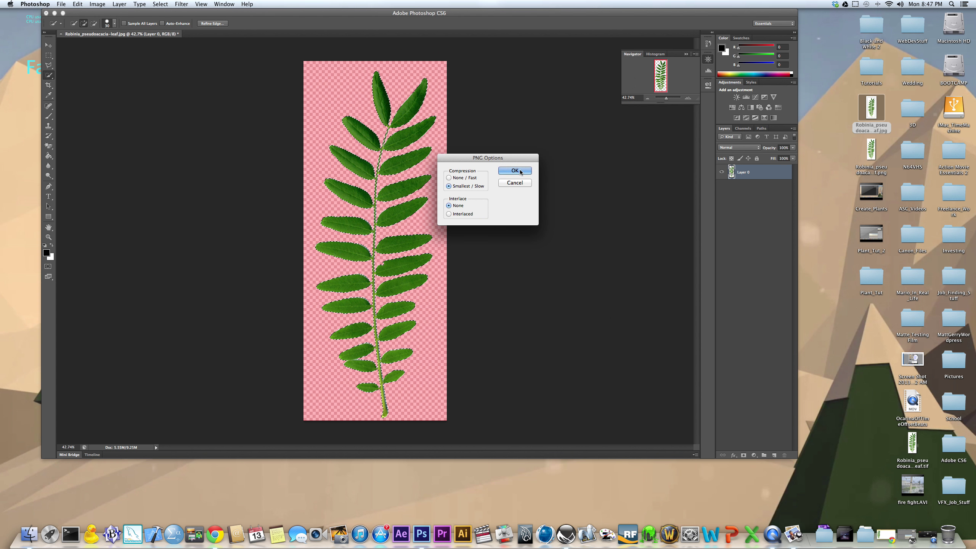
{"action": "left_click", "coordinate": [515, 170]}
{"action": "left_click", "coordinate": [858, 534]}
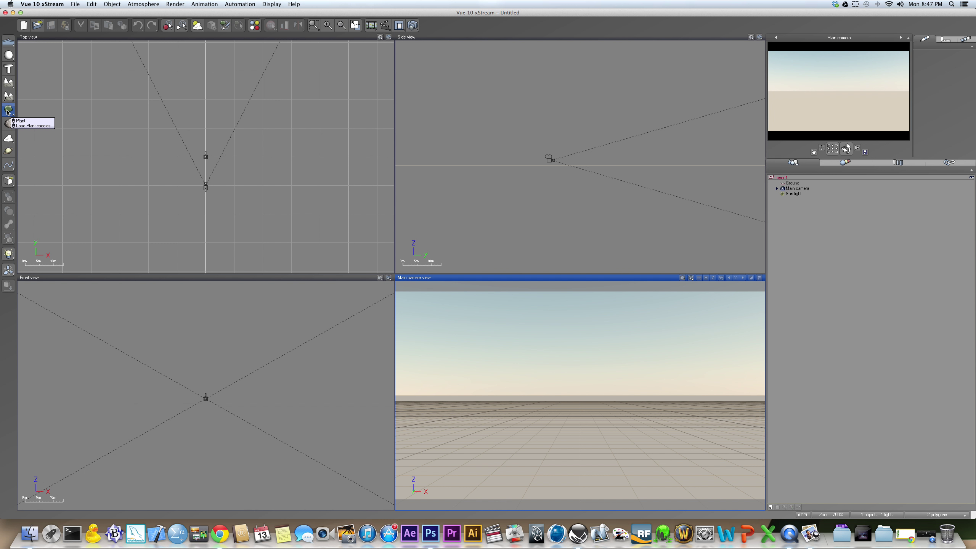
Step: Open the plant species browser and page through the Grasses_Plants collection
{"action": "left_click", "coordinate": [8, 110]}
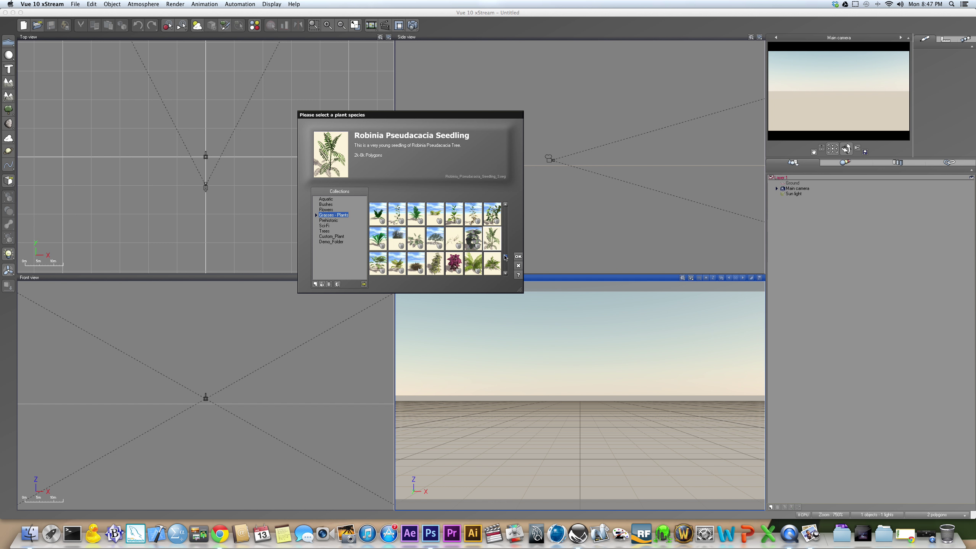
{"action": "left_click", "coordinate": [506, 259]}
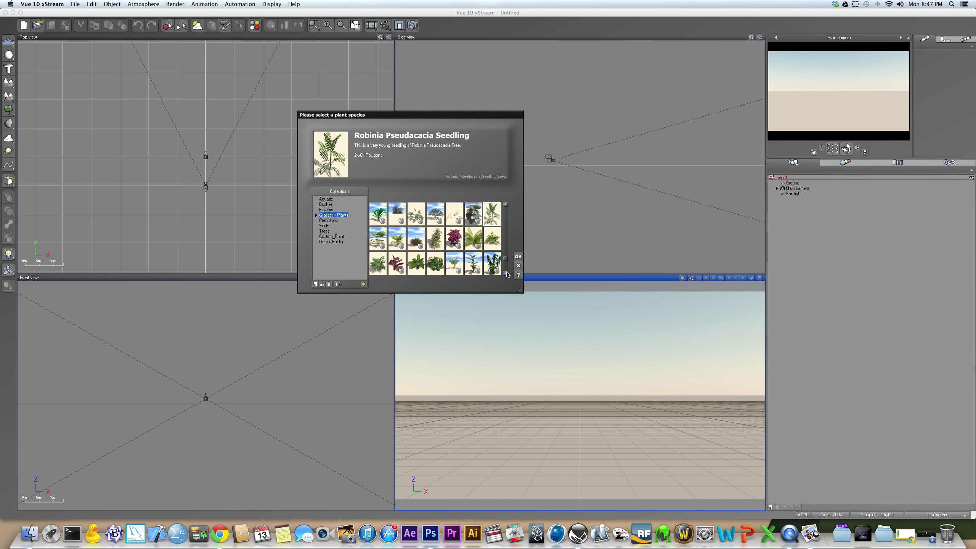
{"action": "left_click", "coordinate": [506, 273]}
{"action": "left_click", "coordinate": [505, 273]}
{"action": "left_click", "coordinate": [506, 273]}
{"action": "left_click", "coordinate": [506, 274]}
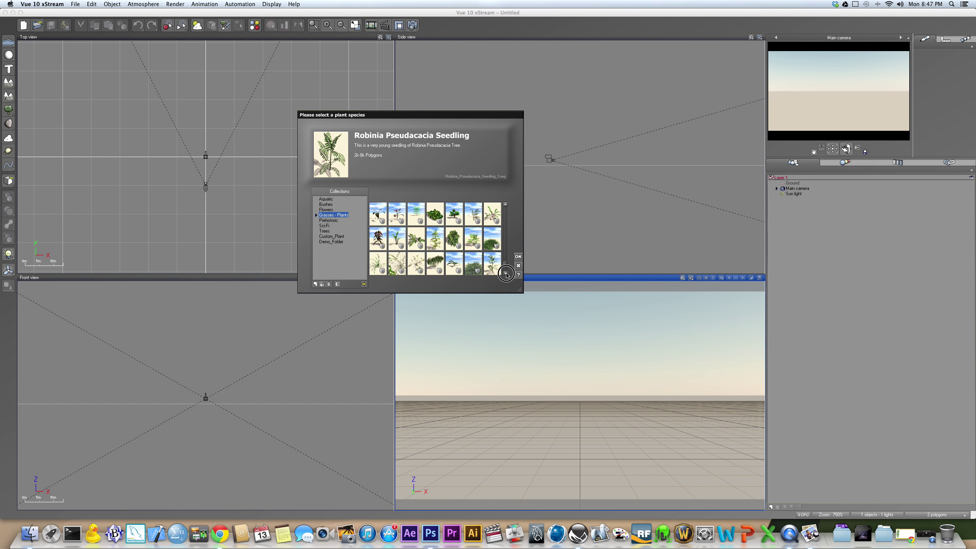
{"action": "left_click", "coordinate": [506, 204]}
{"action": "left_click", "coordinate": [505, 205]}
{"action": "left_click", "coordinate": [506, 204]}
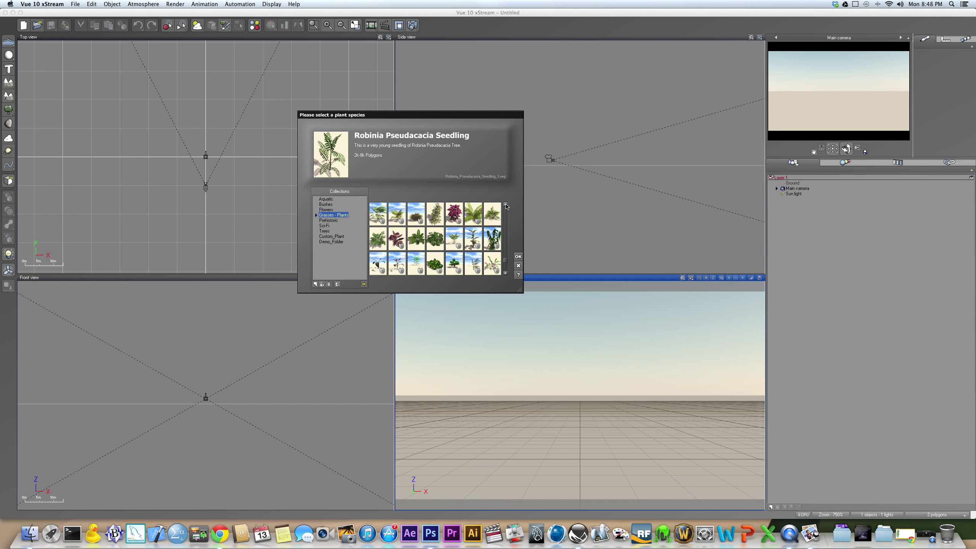
{"action": "left_click", "coordinate": [506, 205]}
{"action": "left_click", "coordinate": [506, 205]}
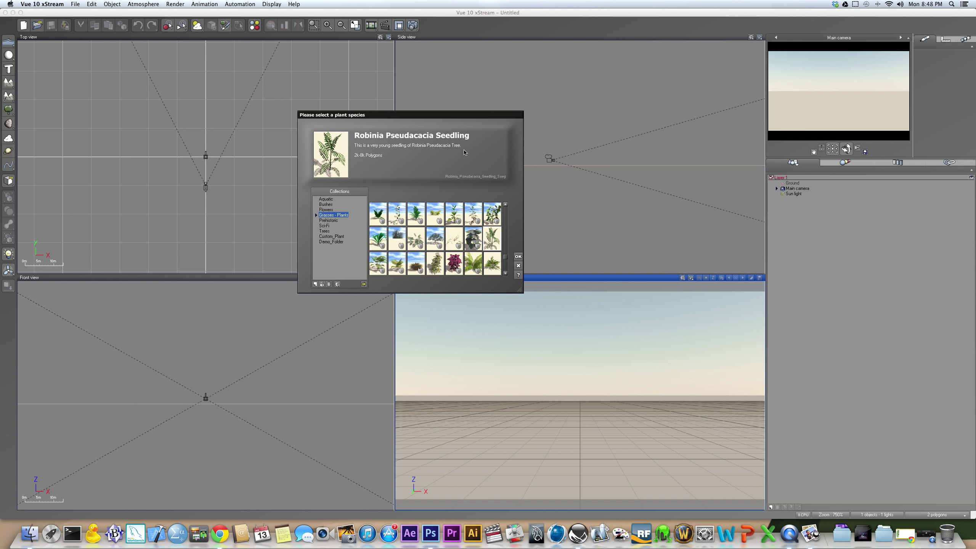
Step: Find Robinia Pseudacacia Seedling in the collection and load it into the scene
{"action": "left_click", "coordinate": [506, 274]}
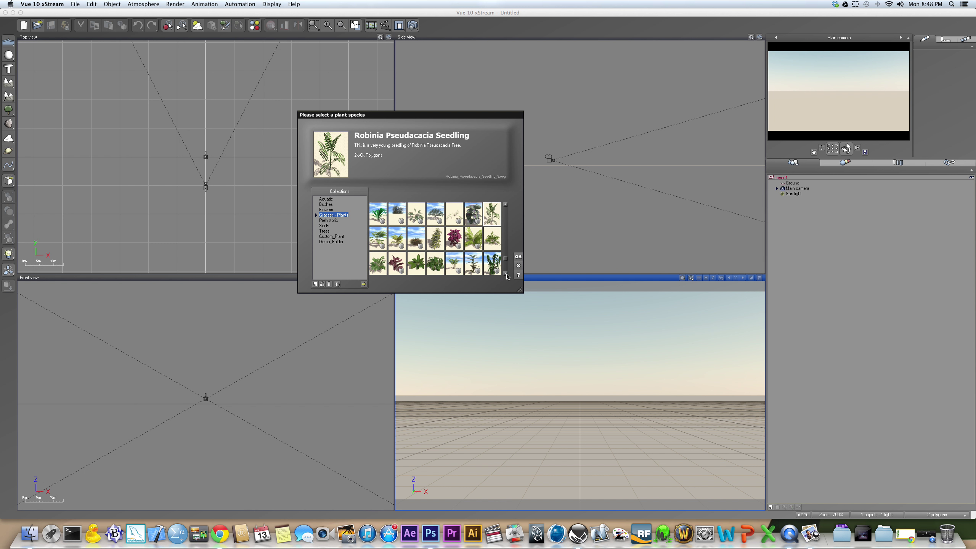
{"action": "left_click", "coordinate": [505, 205]}
{"action": "left_click", "coordinate": [506, 204]}
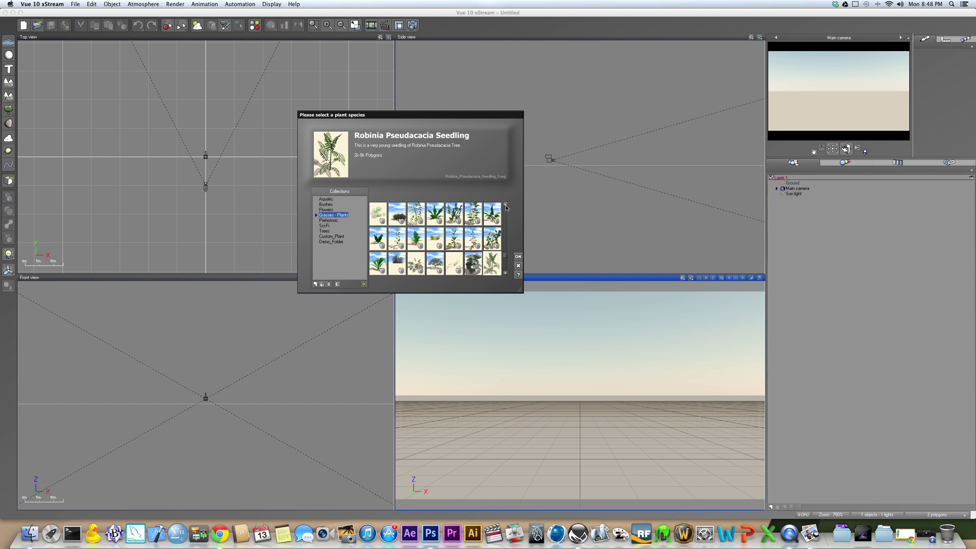
{"action": "left_click", "coordinate": [505, 204]}
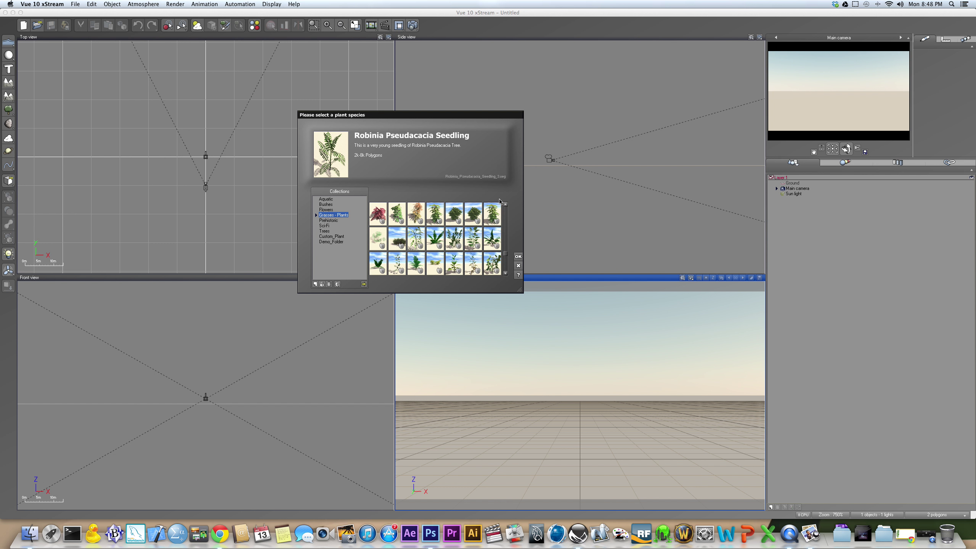
{"action": "left_click", "coordinate": [506, 204]}
{"action": "left_click", "coordinate": [506, 204]}
{"action": "left_click", "coordinate": [505, 204]}
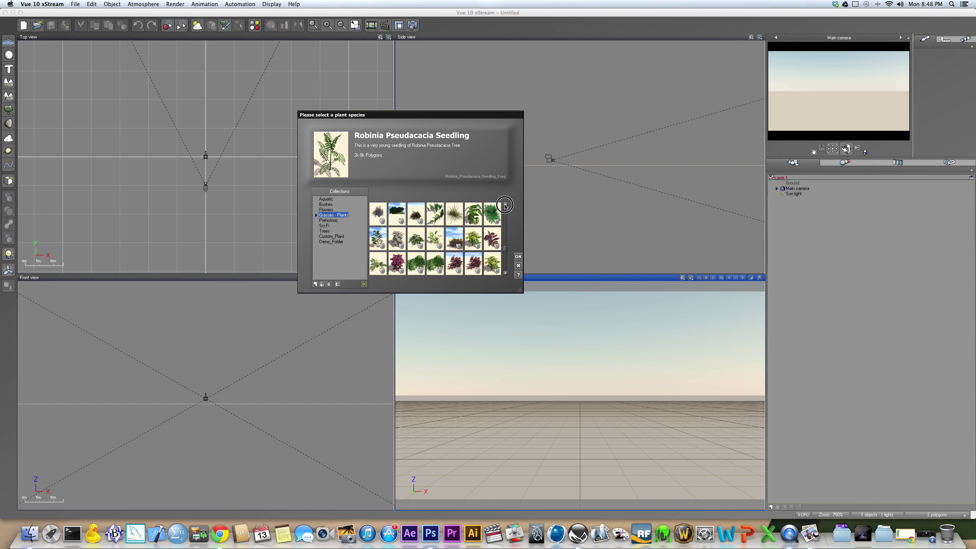
{"action": "left_click", "coordinate": [505, 204]}
{"action": "left_click", "coordinate": [506, 205]}
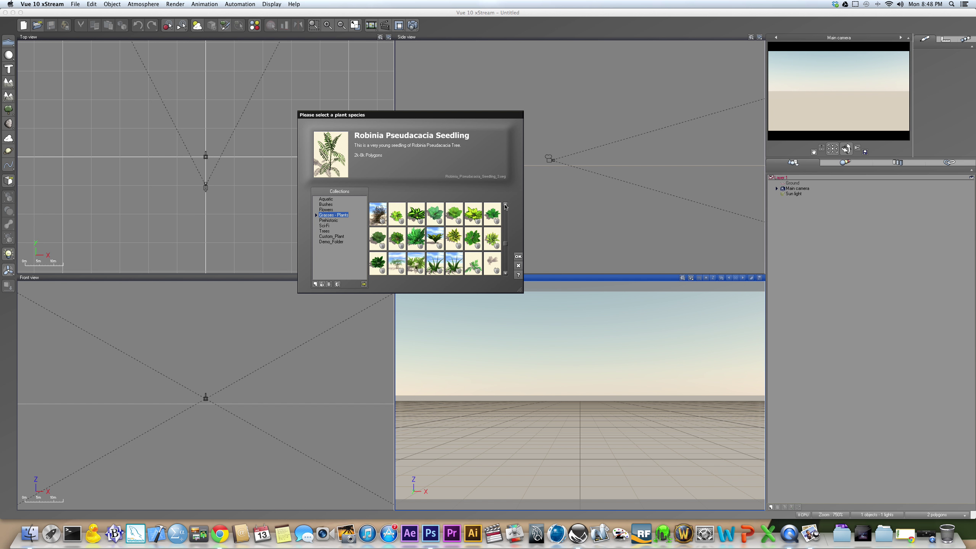
{"action": "left_click", "coordinate": [505, 273]}
{"action": "left_click", "coordinate": [505, 274]}
{"action": "left_click", "coordinate": [506, 274]}
{"action": "left_click", "coordinate": [506, 274]}
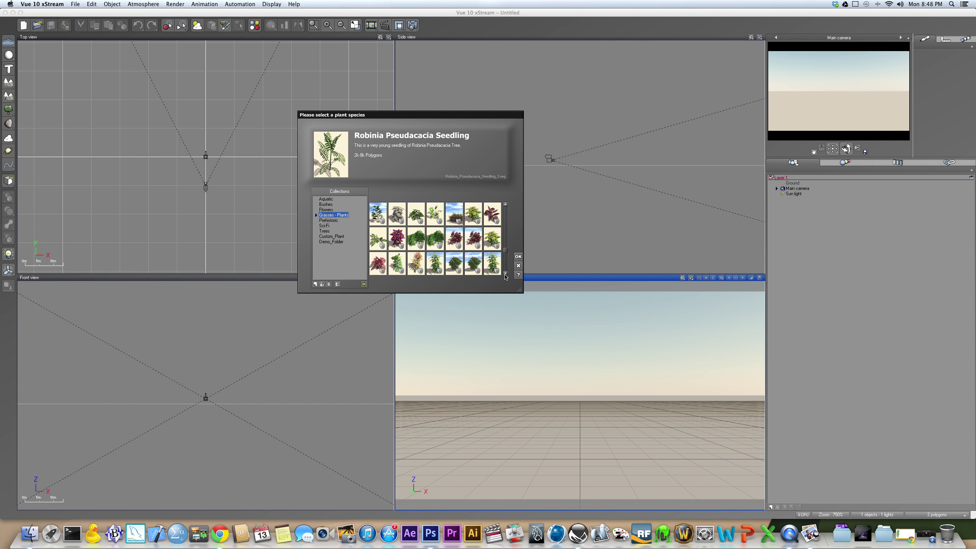
{"action": "left_click", "coordinate": [506, 275]}
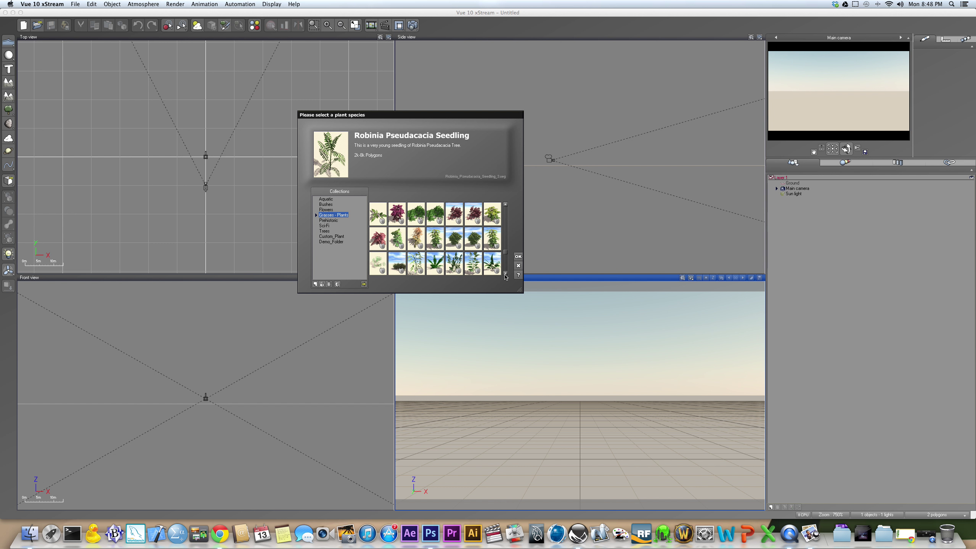
{"action": "left_click", "coordinate": [505, 274]}
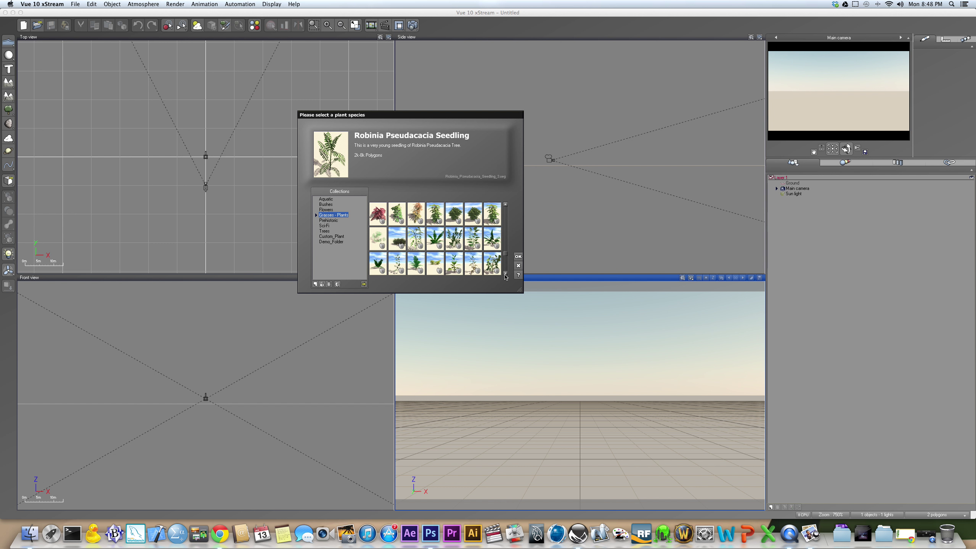
{"action": "left_click", "coordinate": [518, 257]}
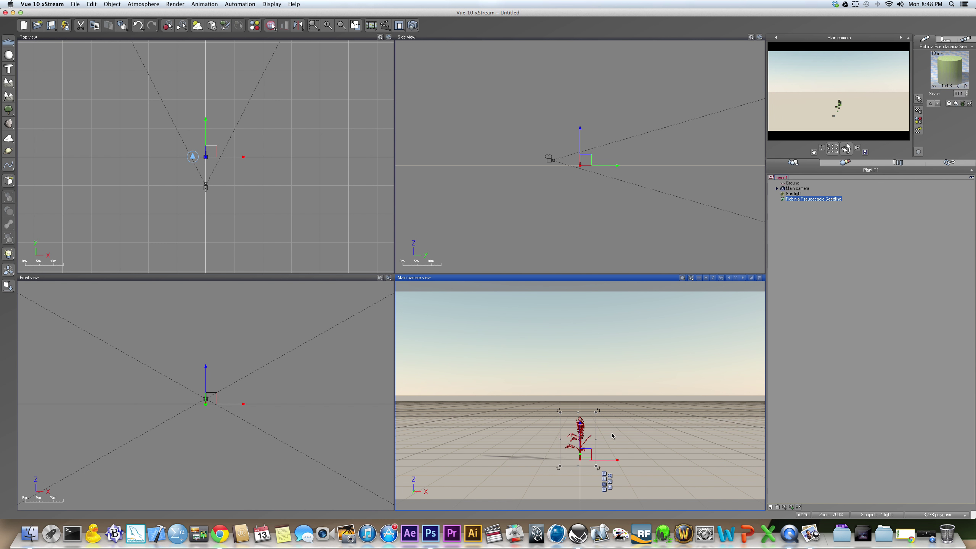
Step: Tilt the camera up, open the seedling's Plant Editor and centre it on screen
{"action": "scroll", "coordinate": [614, 441], "scroll_direction": "up", "scroll_amount": 5}
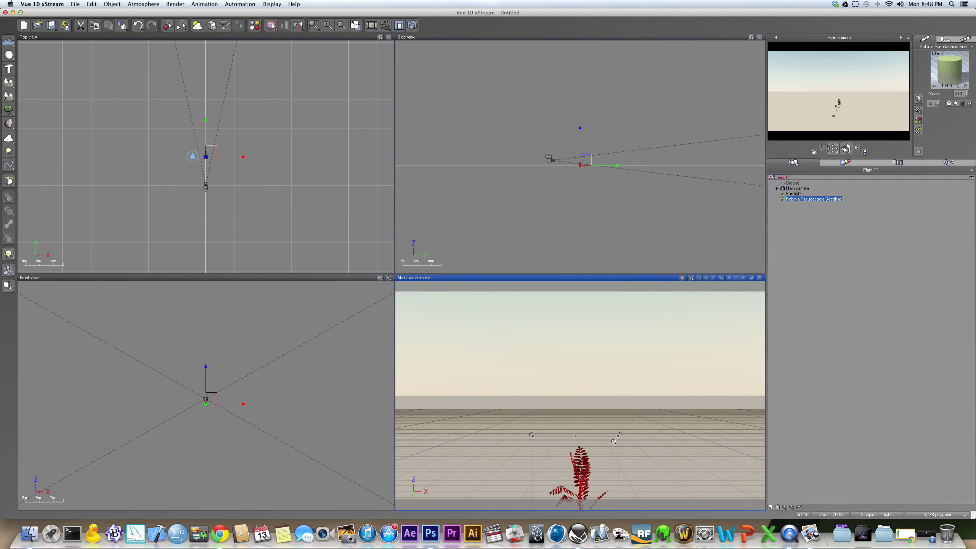
{"action": "mouse_move", "coordinate": [614, 442]}
{"action": "right_mouse_down"}
{"action": "mouse_move", "coordinate": [633, 474]}
{"action": "mouse_move", "coordinate": [626, 437]}
{"action": "right_mouse_up"}
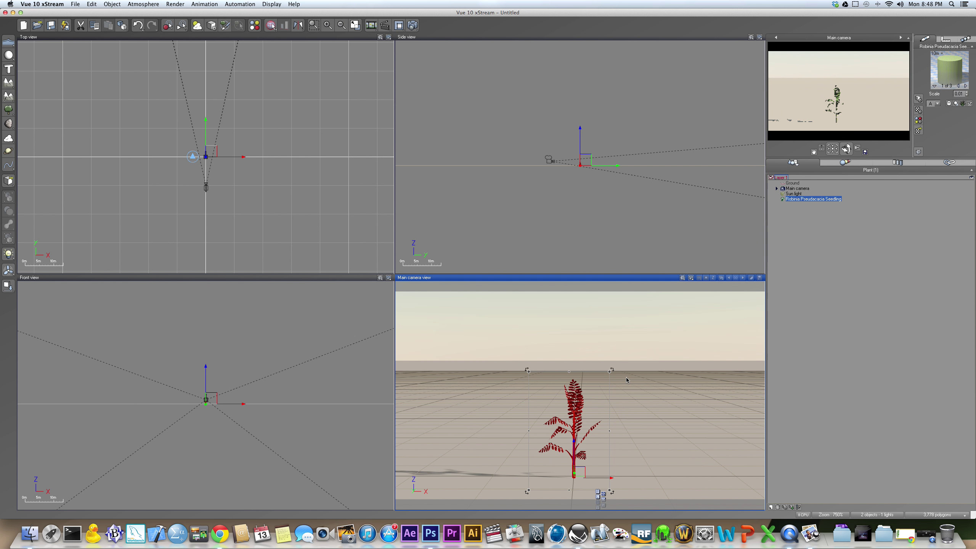
{"action": "key", "text": "super+e"}
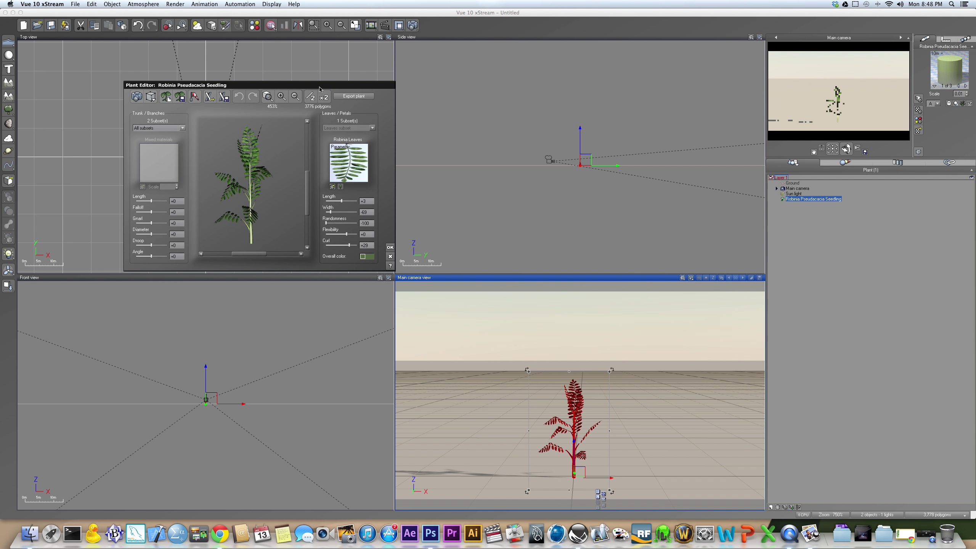
{"action": "left_click", "coordinate": [312, 85]}
{"action": "left_click_drag", "start_coordinate": [312, 86], "coordinate": [524, 118]}
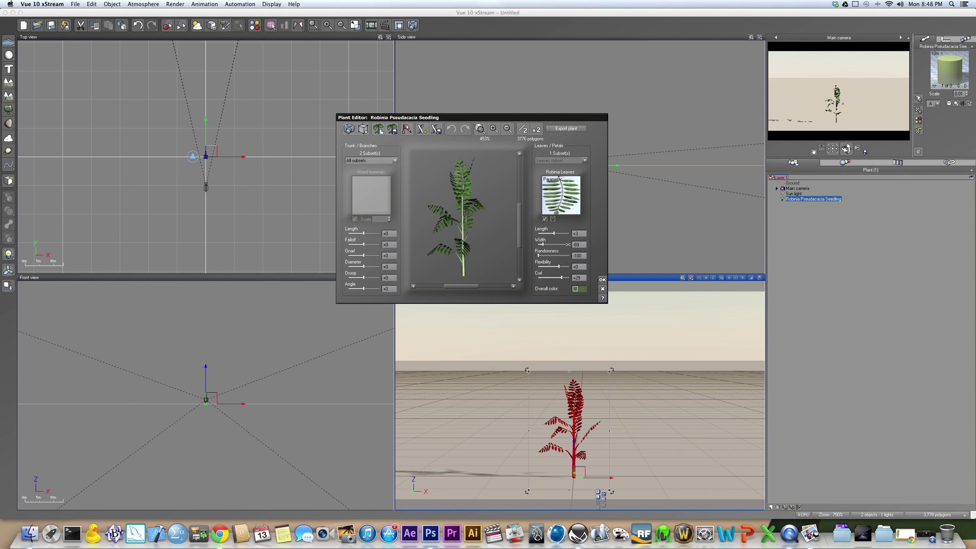
Step: Create a new leaf map using Robinia_pseudoacacia-leaf.png from the Desktop as its colour picture
{"action": "left_click", "coordinate": [552, 219]}
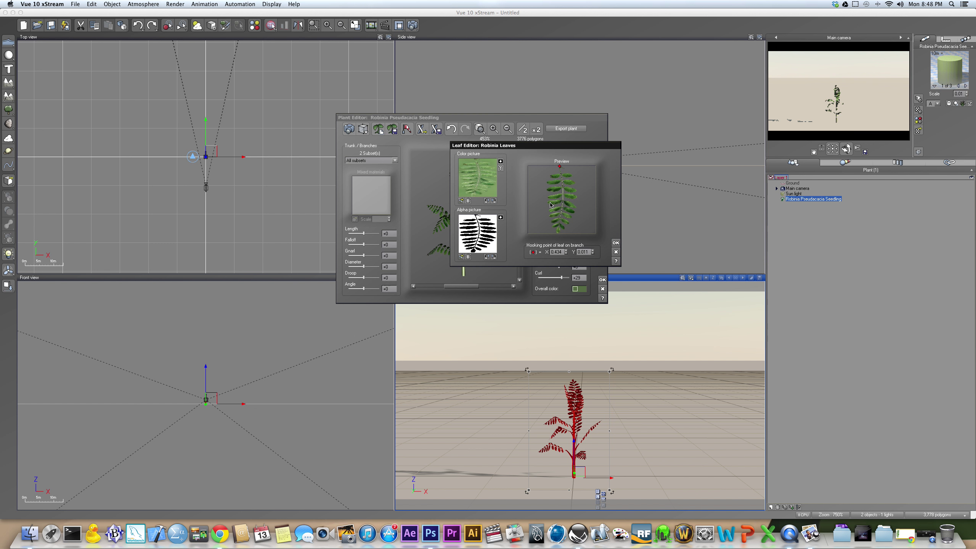
{"action": "left_click_drag", "start_coordinate": [570, 146], "coordinate": [616, 144]}
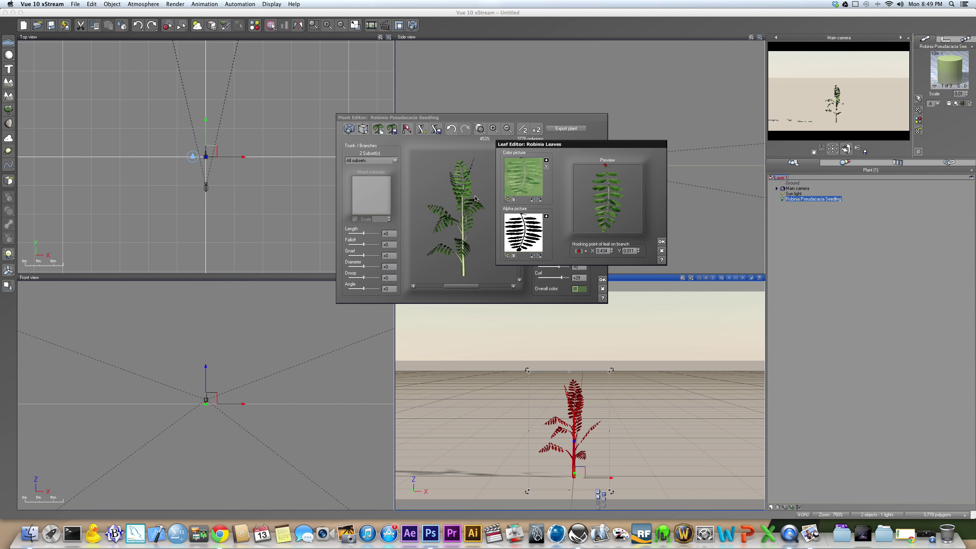
{"action": "left_click", "coordinate": [506, 199]}
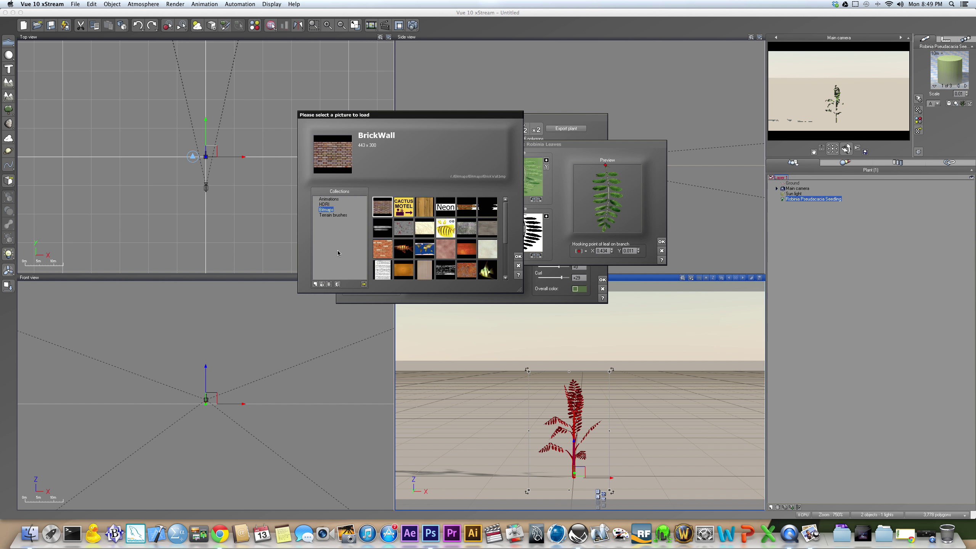
{"action": "left_click", "coordinate": [364, 284]}
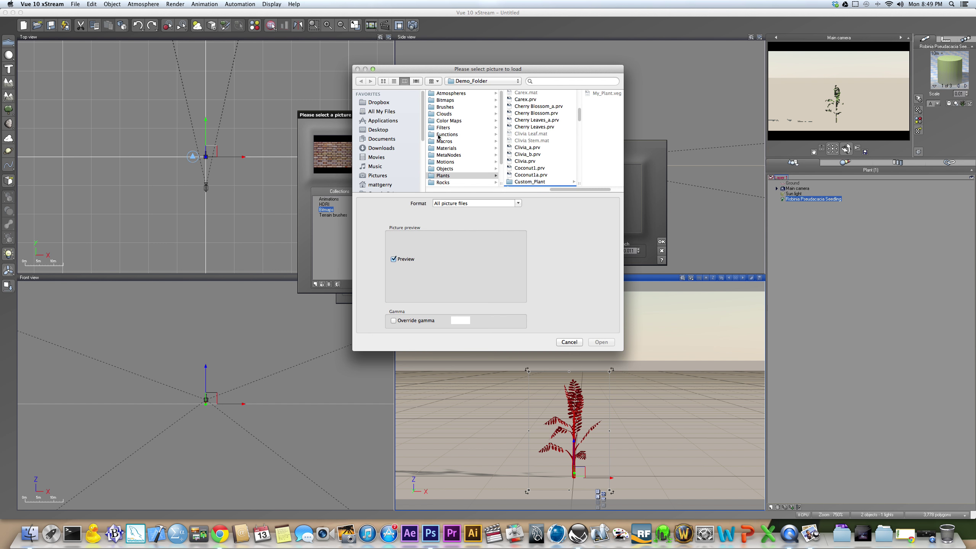
{"action": "left_click", "coordinate": [366, 130]}
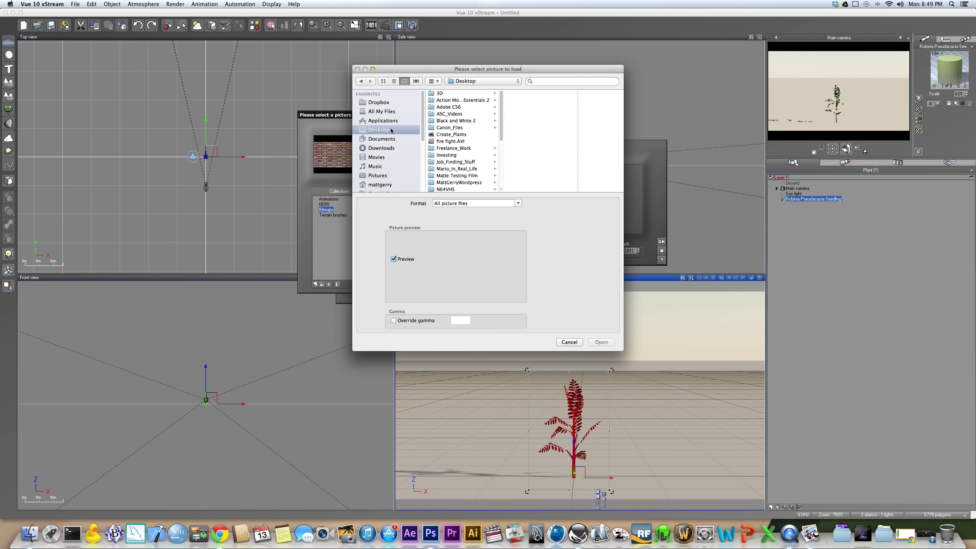
{"action": "scroll", "coordinate": [446, 132], "scroll_direction": "down", "scroll_amount": 5}
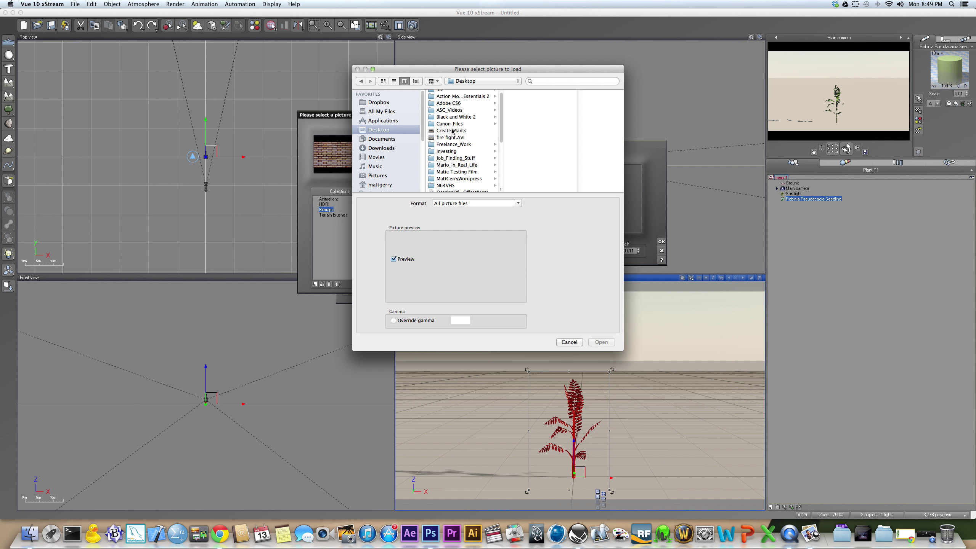
{"action": "scroll", "coordinate": [453, 132], "scroll_direction": "down", "scroll_amount": 3}
{"action": "left_click", "coordinate": [480, 150]}
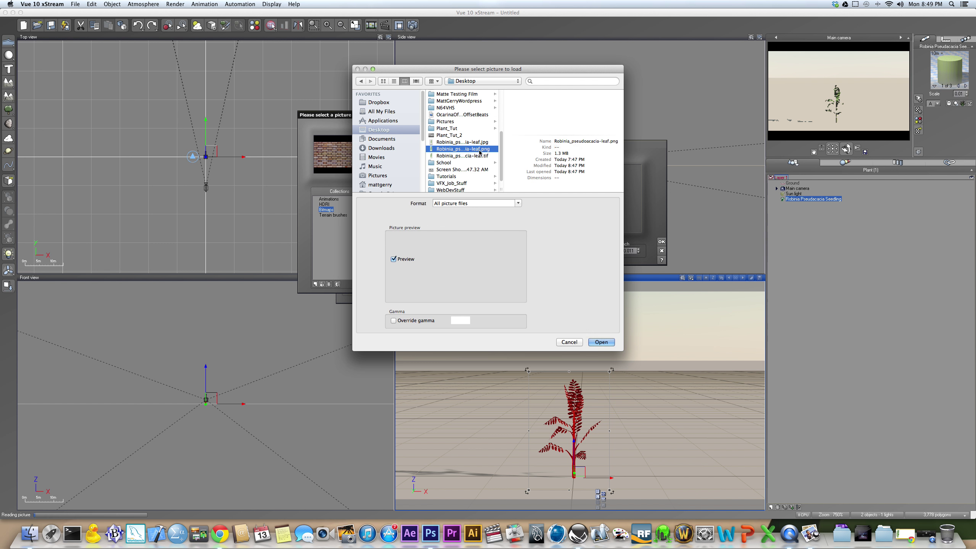
{"action": "left_click", "coordinate": [607, 342]}
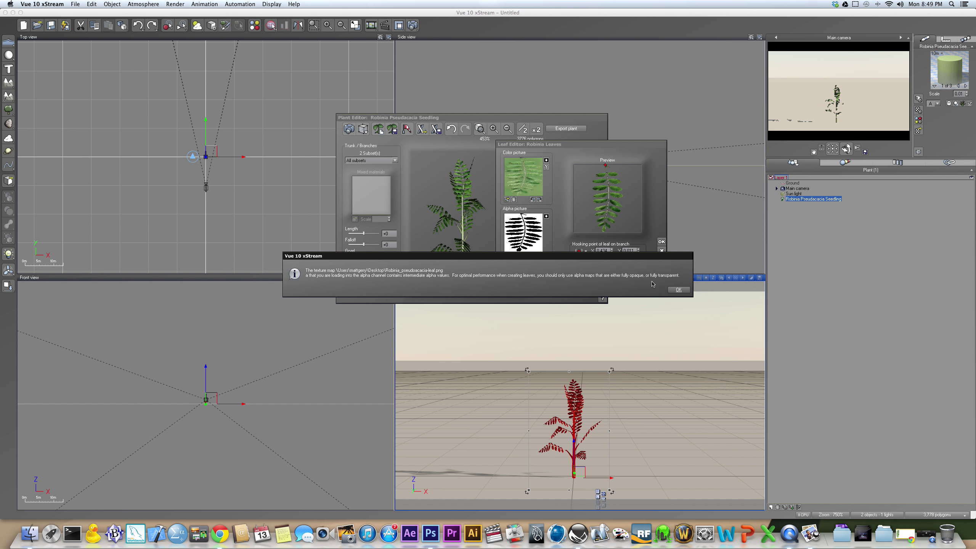
Step: Rotate the colour and alpha pictures upright and nudge the leaf hooking point down-right
{"action": "left_click", "coordinate": [678, 291]}
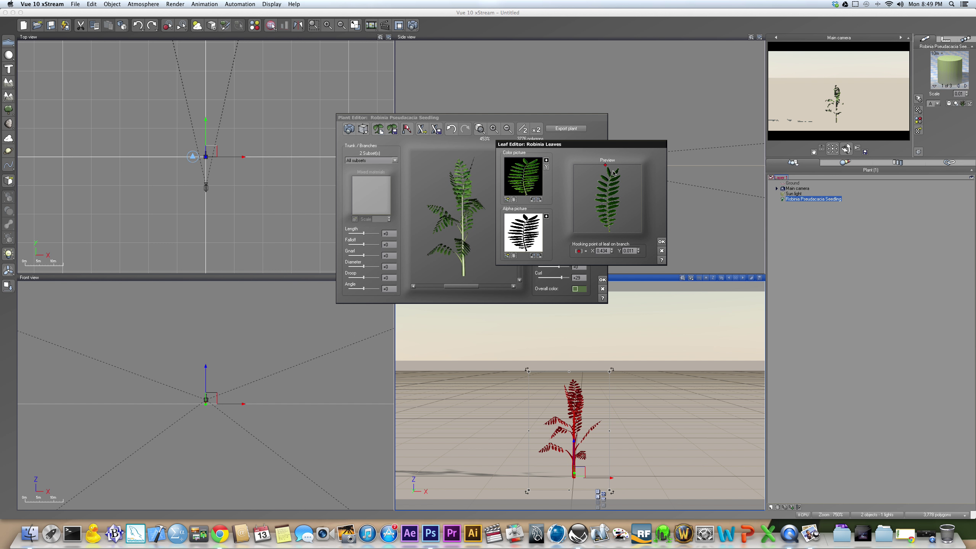
{"action": "left_click", "coordinate": [540, 199]}
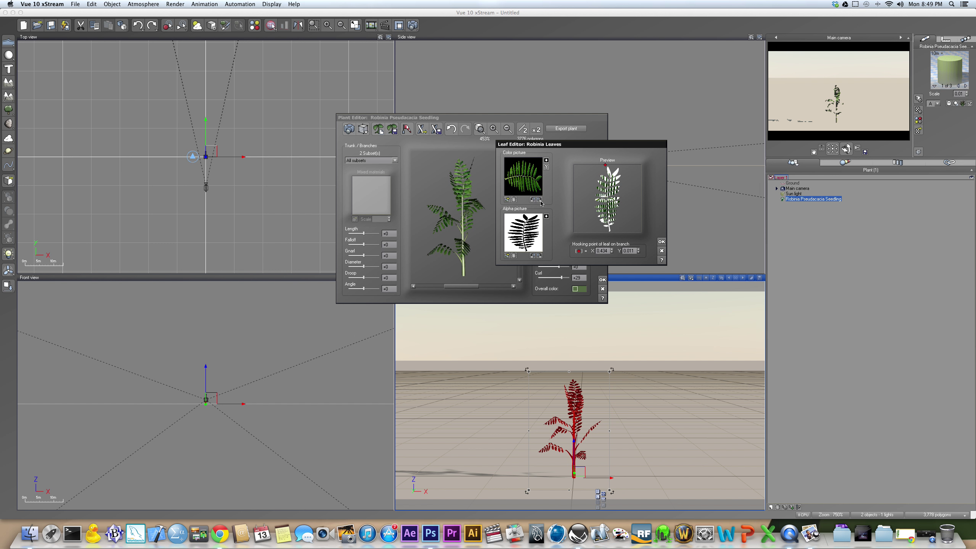
{"action": "left_click", "coordinate": [540, 200]}
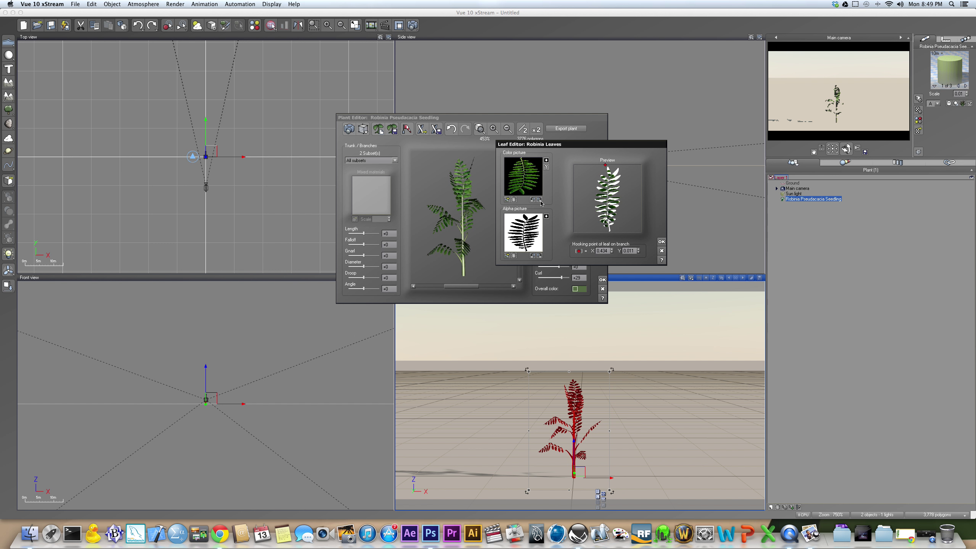
{"action": "left_click", "coordinate": [539, 256]}
{"action": "left_click", "coordinate": [539, 256]}
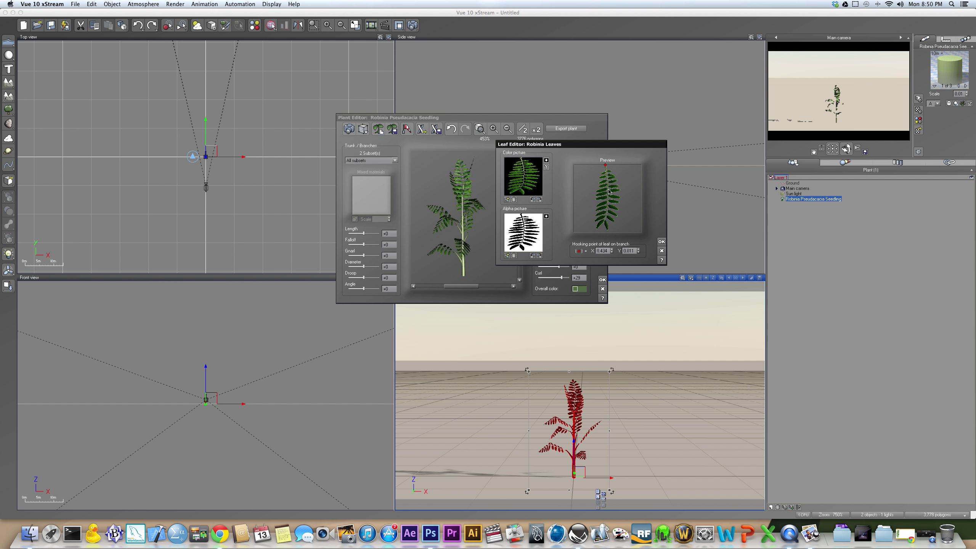
{"action": "left_click_drag", "start_coordinate": [606, 166], "coordinate": [605, 167]}
{"action": "mouse_move", "coordinate": [605, 165]}
{"action": "left_mouse_down"}
{"action": "mouse_move", "coordinate": [630, 191]}
{"action": "mouse_move", "coordinate": [606, 166]}
{"action": "left_mouse_up"}
Step: Apply the new leaf, widen the leaves and raise leaf length to +8
{"action": "left_click", "coordinate": [662, 241]}
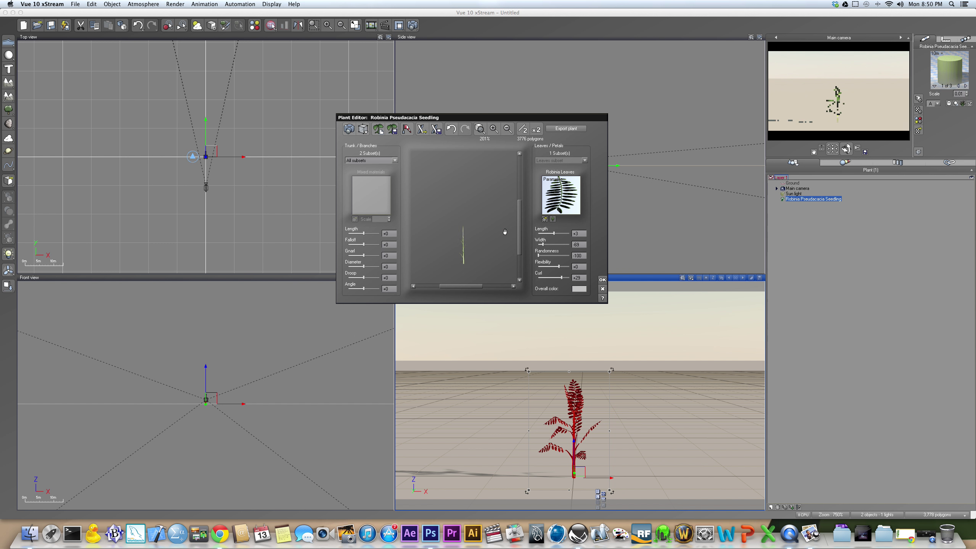
{"action": "left_click_drag", "start_coordinate": [554, 234], "coordinate": [554, 237]}
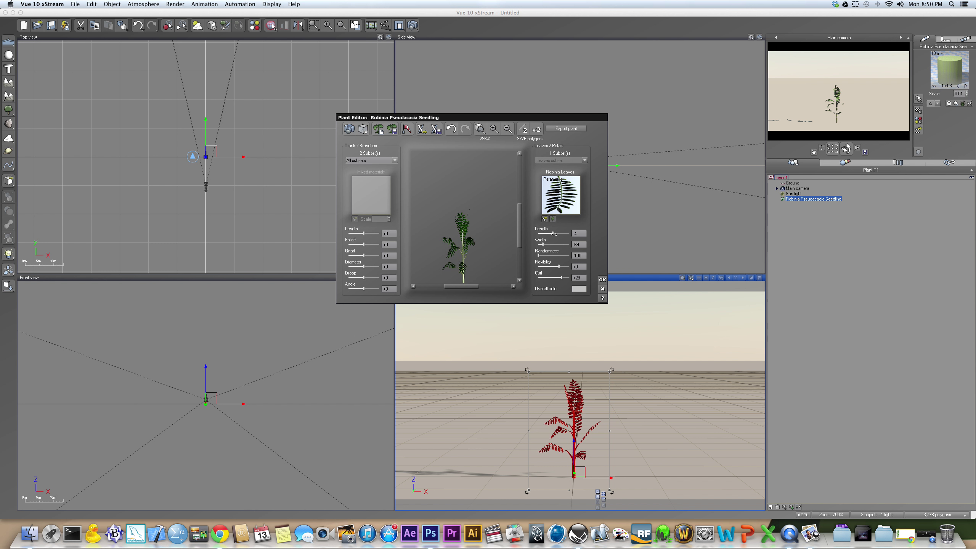
{"action": "left_click_drag", "start_coordinate": [553, 234], "coordinate": [555, 233]}
{"action": "key", "text": "super+z"}
{"action": "key", "text": "super+z"}
{"action": "left_click_drag", "start_coordinate": [553, 235], "coordinate": [555, 235]}
{"action": "left_click_drag", "start_coordinate": [543, 244], "coordinate": [546, 244]}
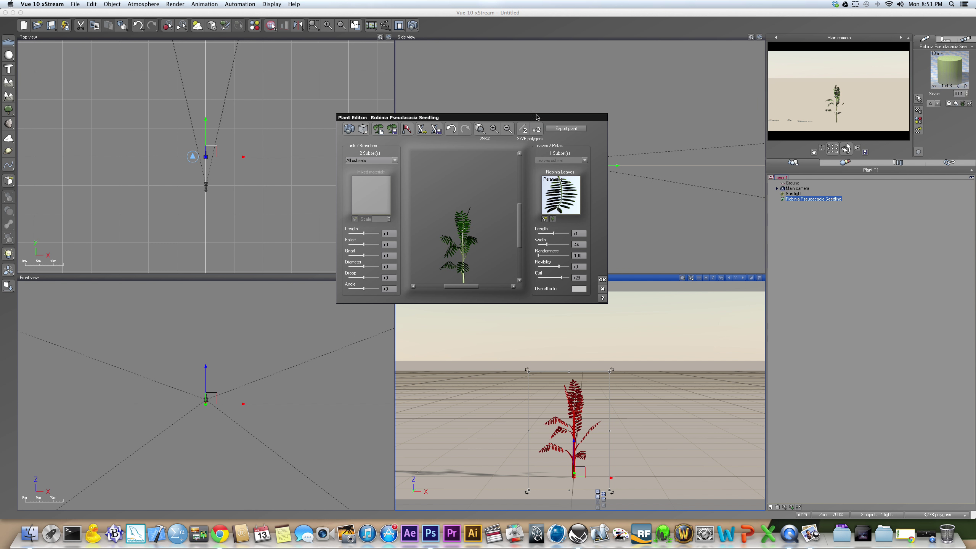
{"action": "left_click_drag", "start_coordinate": [530, 119], "coordinate": [496, 93]}
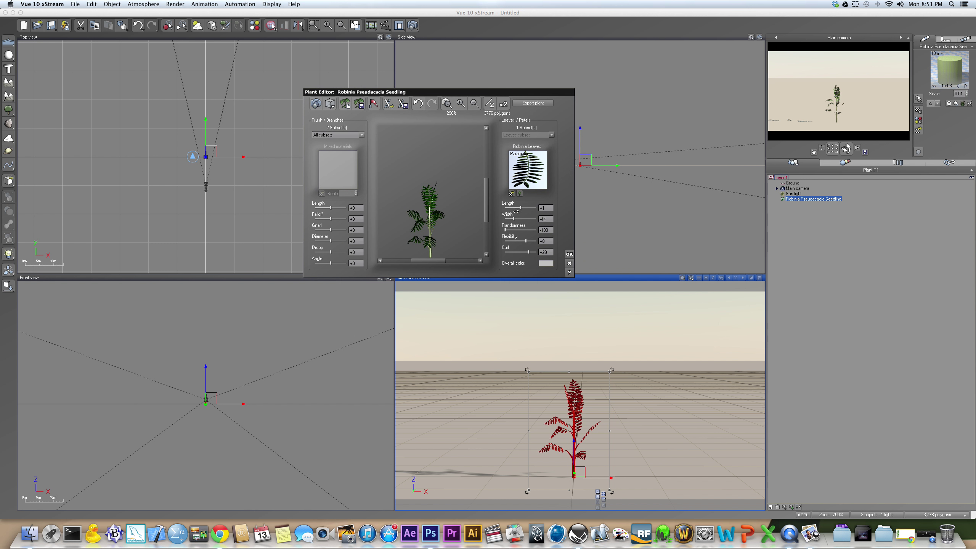
{"action": "left_click_drag", "start_coordinate": [517, 209], "coordinate": [529, 254]}
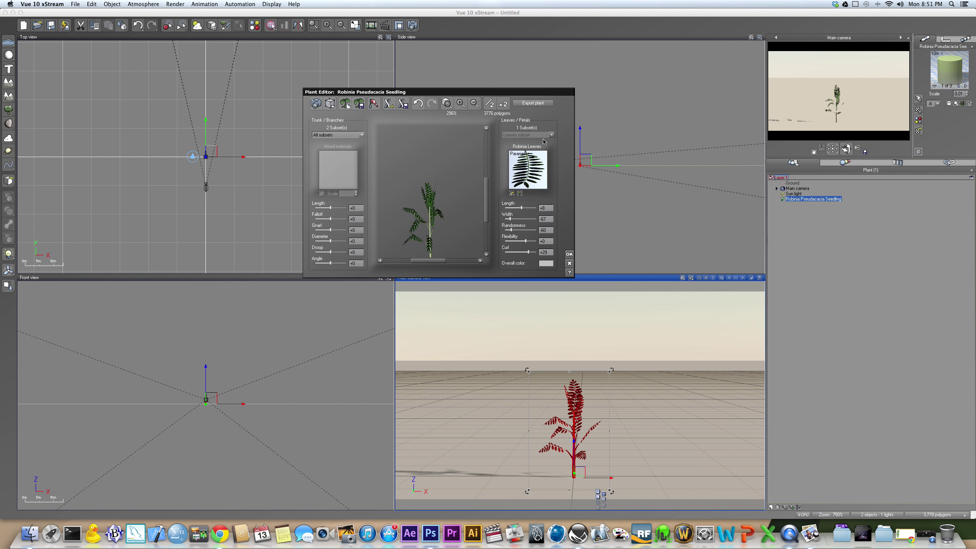
{"action": "left_click", "coordinate": [362, 135]}
{"action": "left_click", "coordinate": [361, 141]}
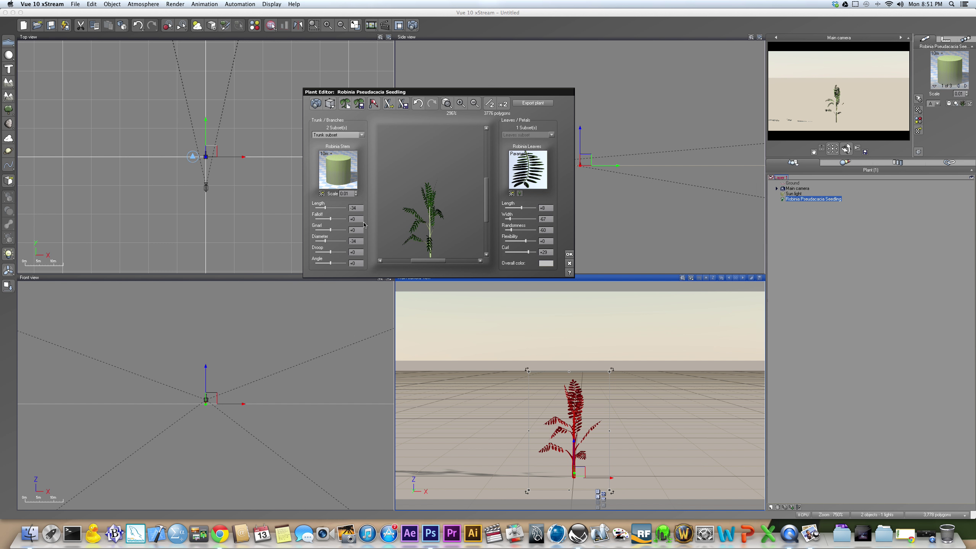
{"action": "left_click_drag", "start_coordinate": [326, 241], "coordinate": [319, 253]}
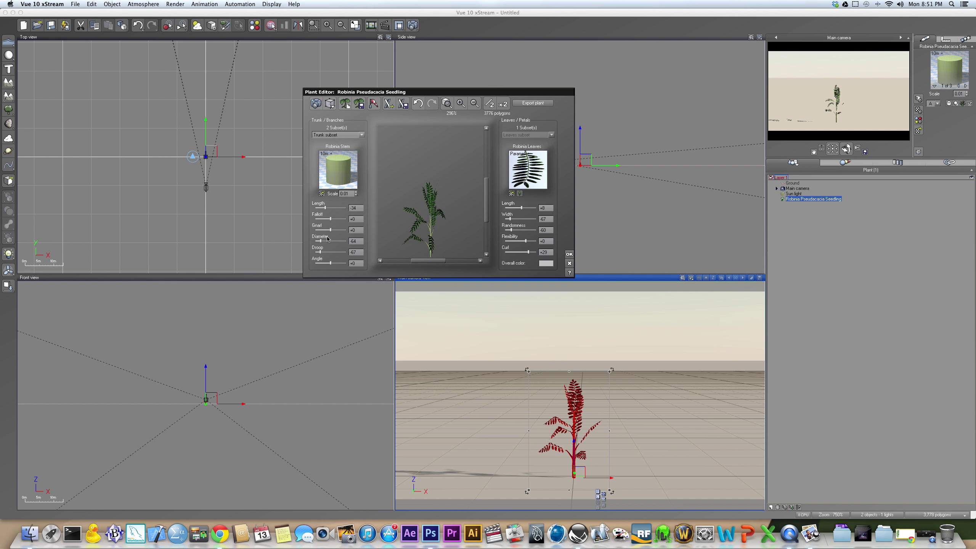
{"action": "left_click_drag", "start_coordinate": [326, 208], "coordinate": [333, 213]}
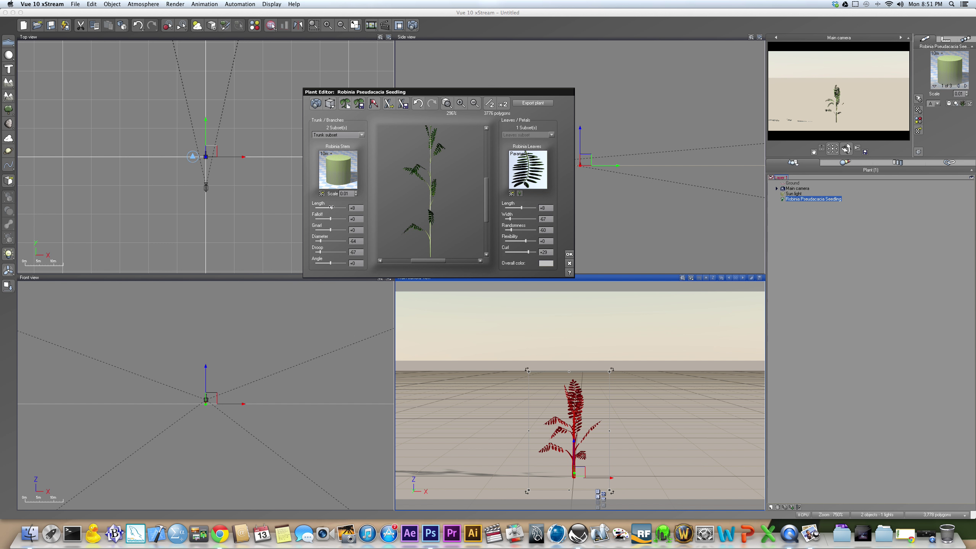
{"action": "left_click", "coordinate": [361, 135]}
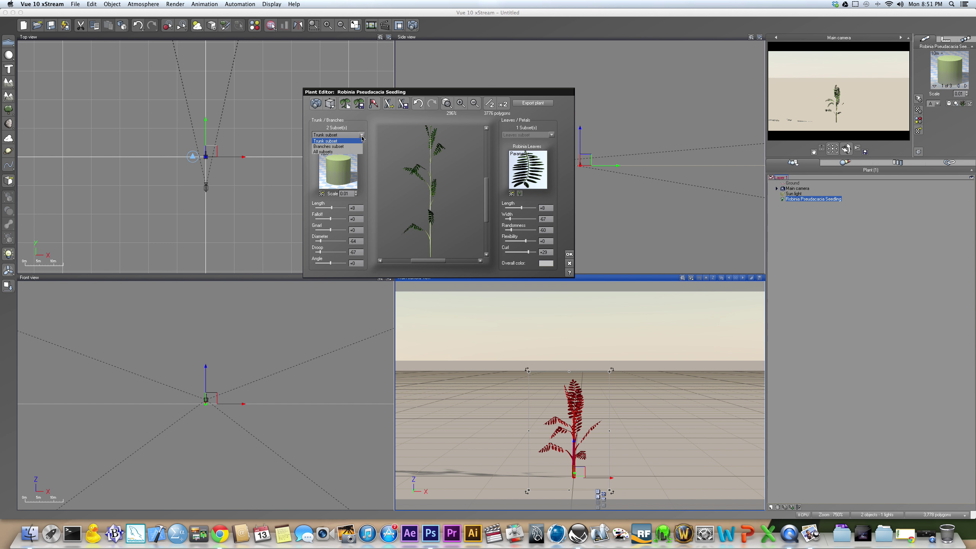
{"action": "left_click", "coordinate": [356, 148]}
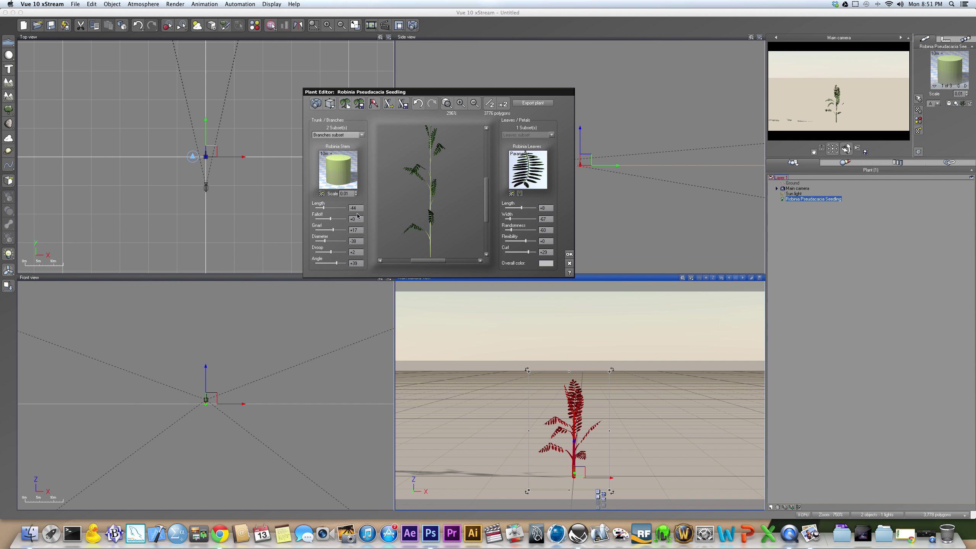
{"action": "left_click_drag", "start_coordinate": [325, 208], "coordinate": [334, 211]}
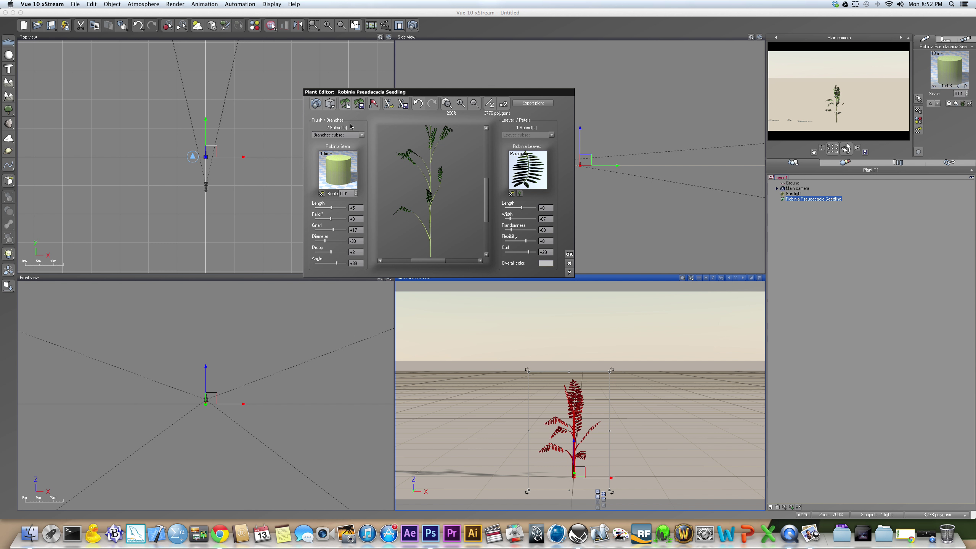
{"action": "left_click", "coordinate": [362, 134]}
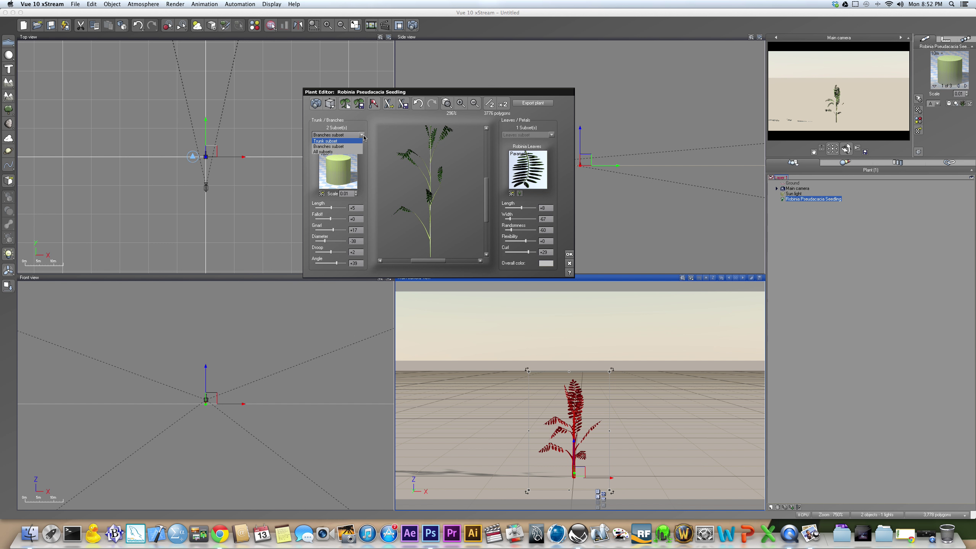
{"action": "left_click", "coordinate": [363, 137]}
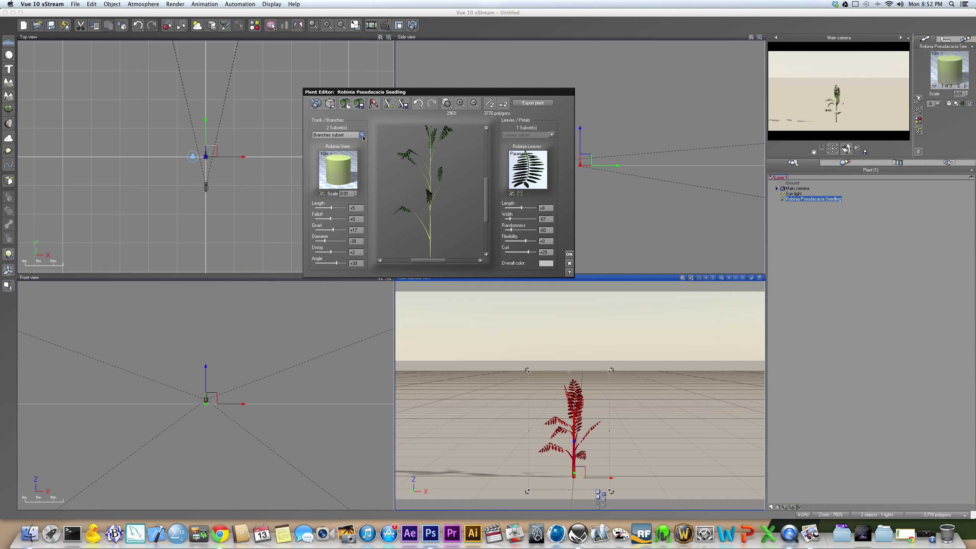
Step: Save the edited Robinia seedling as the species file My_Plant in the Grasses - Plants folder
{"action": "left_click", "coordinate": [403, 106]}
{"action": "scroll", "coordinate": [546, 180], "scroll_direction": "up", "scroll_amount": 10}
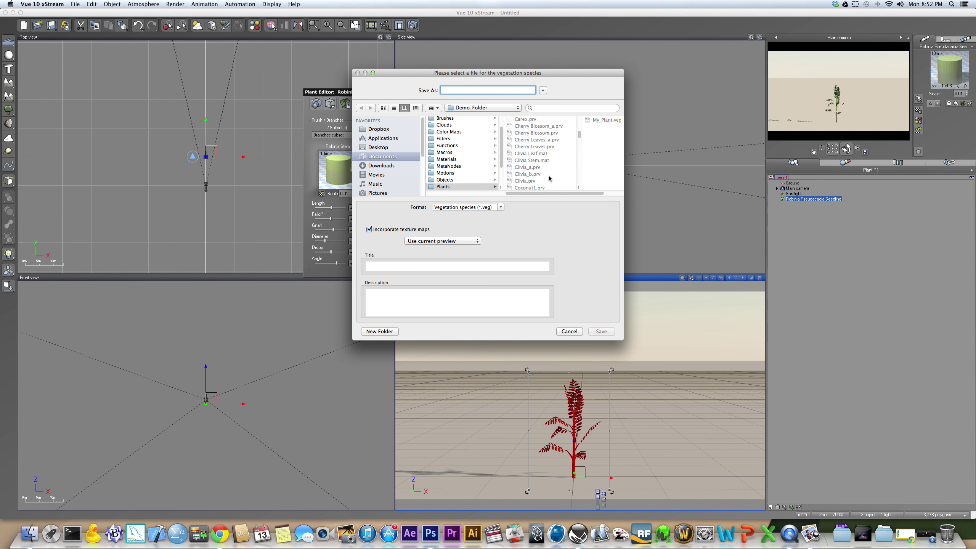
{"action": "scroll", "coordinate": [548, 175], "scroll_direction": "down", "scroll_amount": 10}
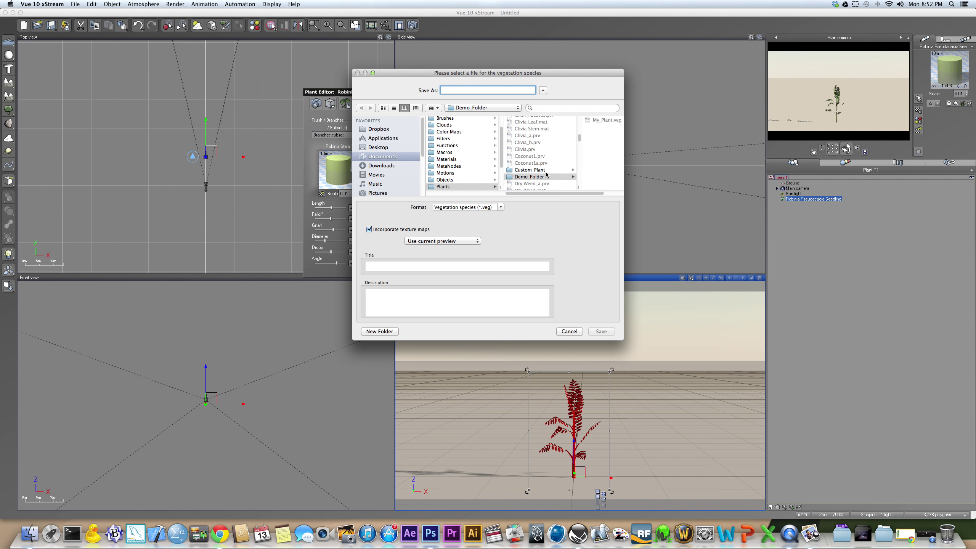
{"action": "left_click", "coordinate": [544, 173]}
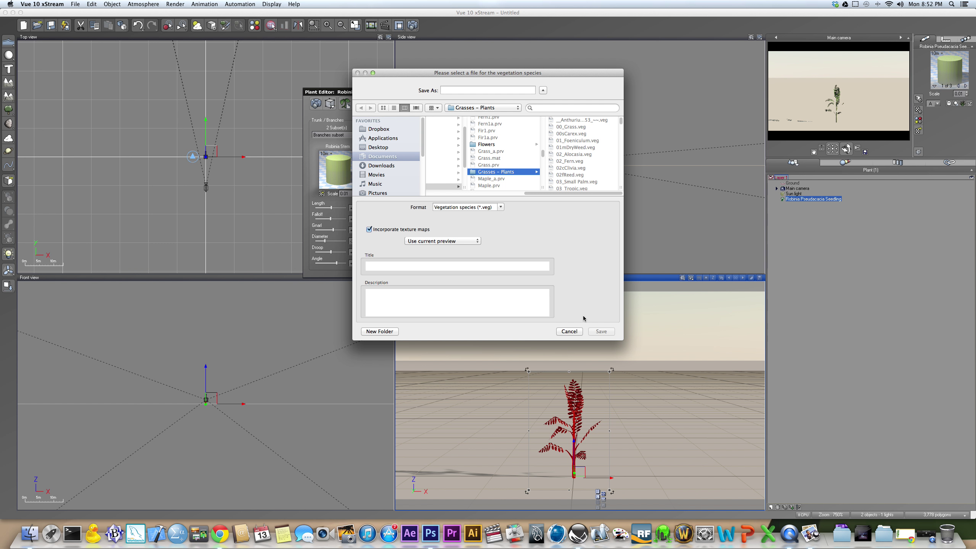
{"action": "left_click", "coordinate": [467, 89]}
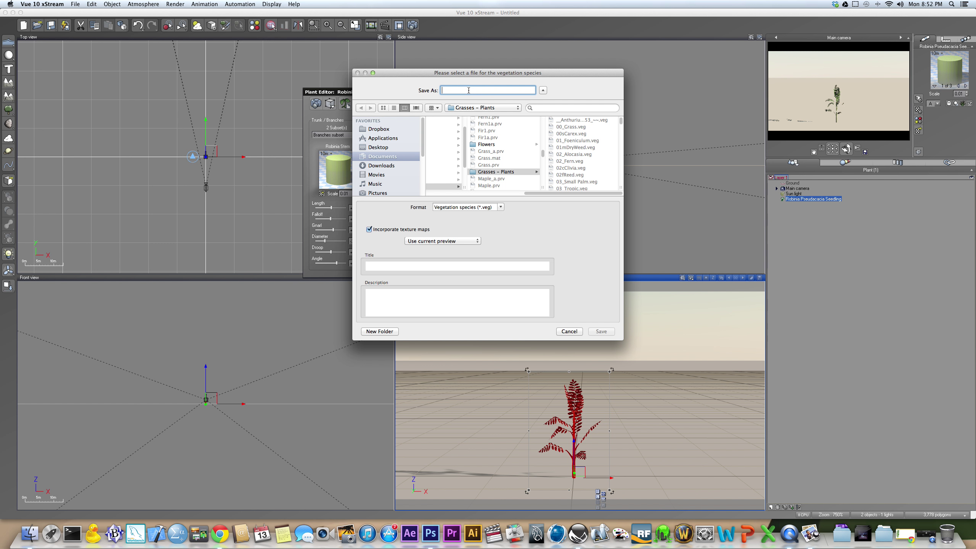
{"action": "type", "text": "My_Plany"}
{"action": "left_click", "coordinate": [601, 331]}
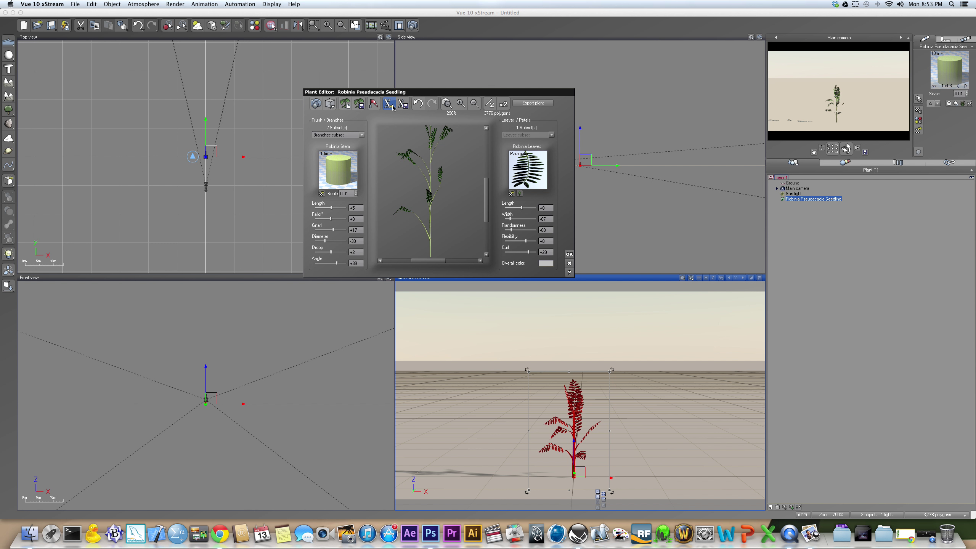
{"action": "left_click", "coordinate": [539, 156]}
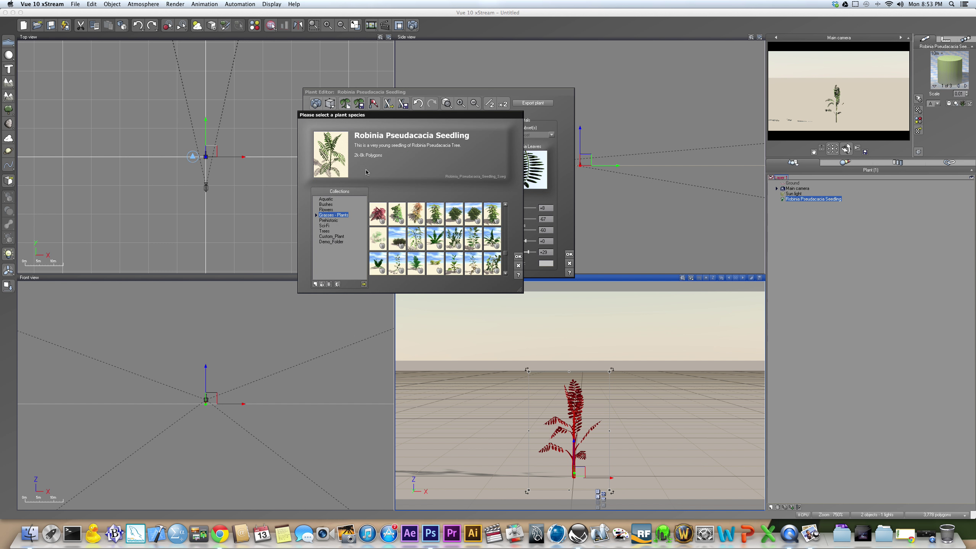
{"action": "left_click", "coordinate": [316, 216]}
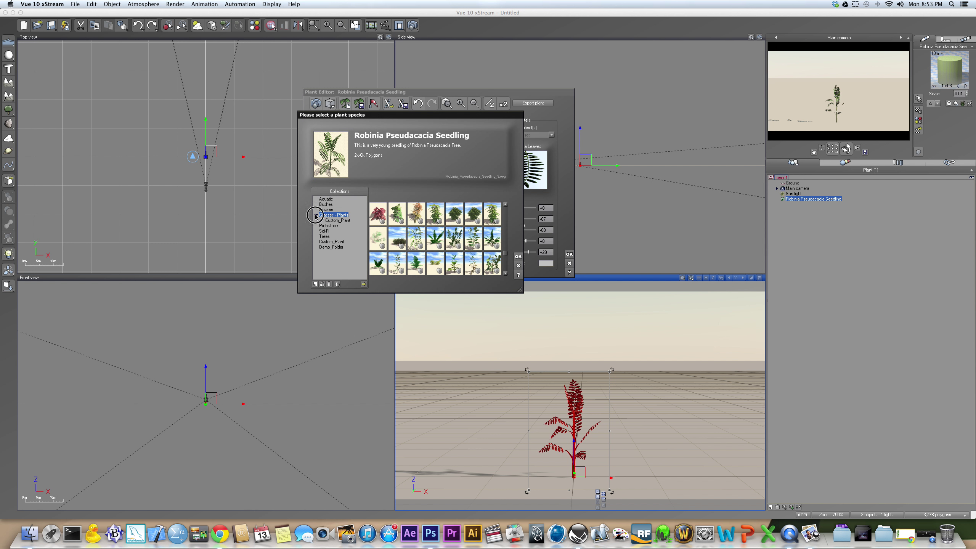
{"action": "left_click", "coordinate": [319, 220]}
{"action": "double_click", "coordinate": [322, 216]}
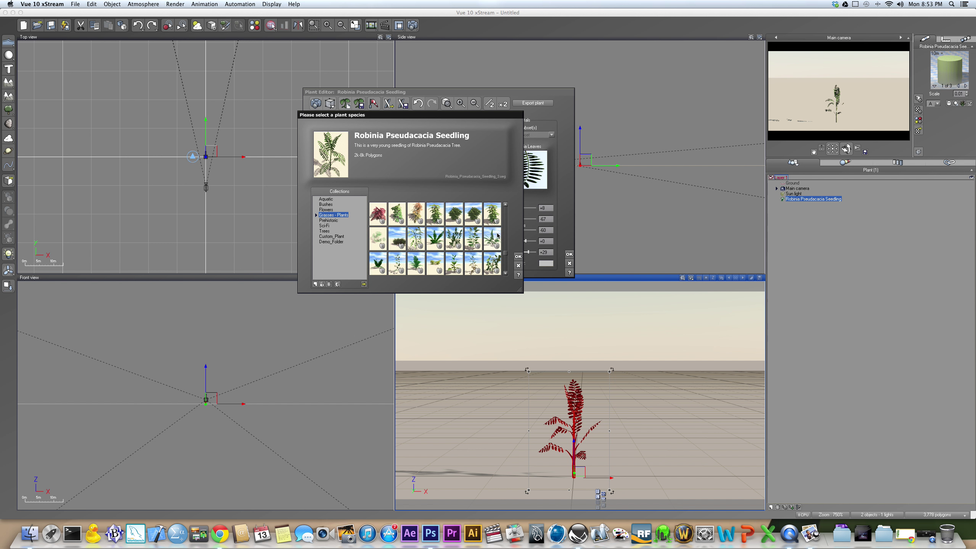
{"action": "scroll", "coordinate": [494, 257], "scroll_direction": "down", "scroll_amount": 1}
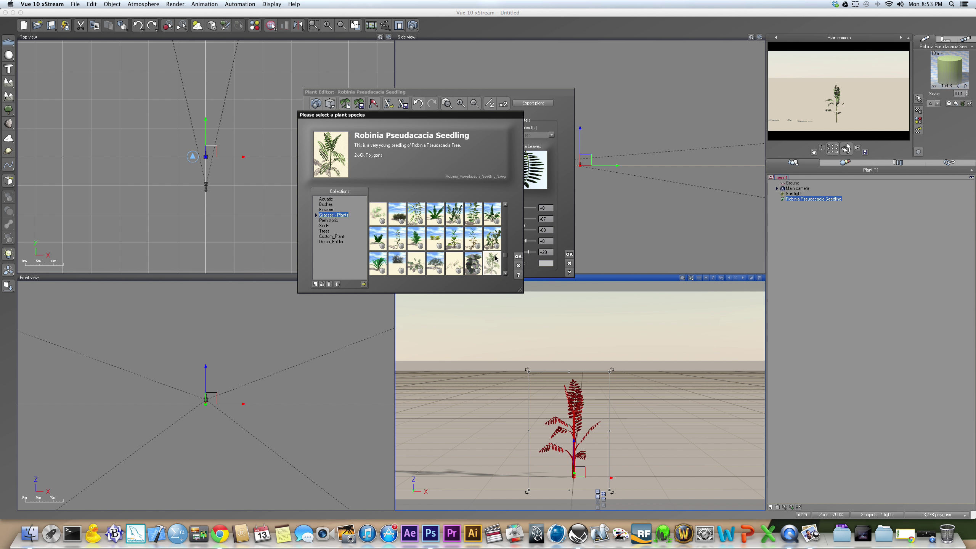
{"action": "left_click_drag", "start_coordinate": [505, 256], "coordinate": [505, 252]}
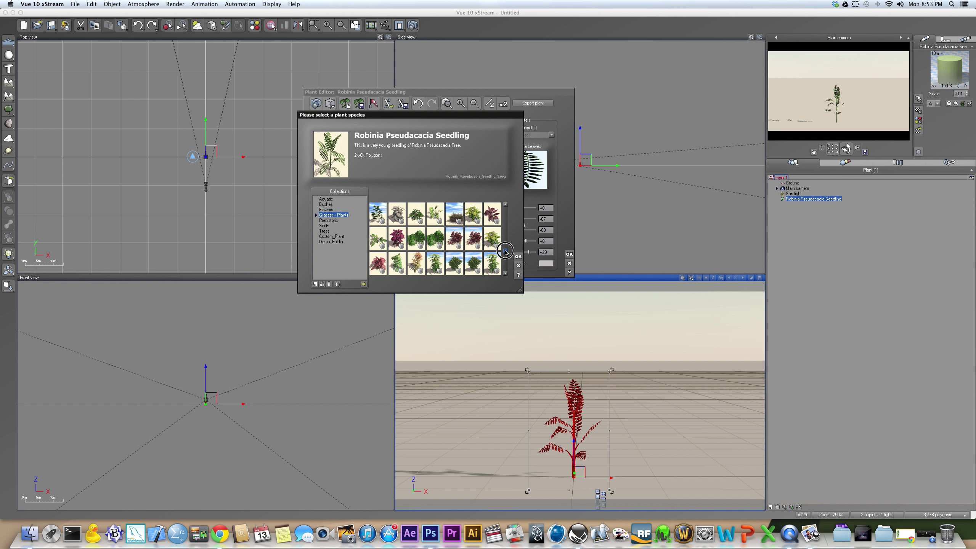
Step: Close the species browser and reopen the species save dialog in the Grasses - Plants folder
{"action": "left_click", "coordinate": [518, 265]}
{"action": "left_click", "coordinate": [403, 107]}
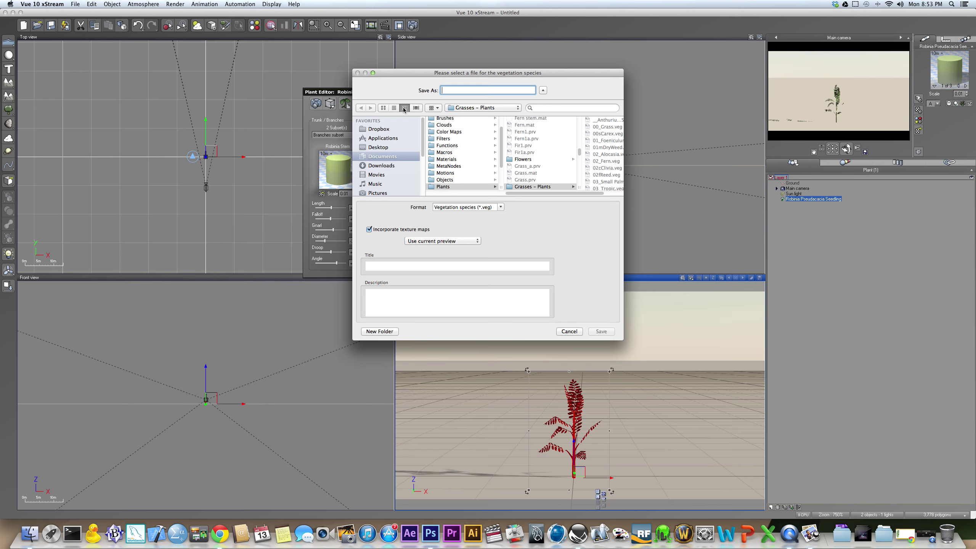
{"action": "left_click", "coordinate": [522, 187]}
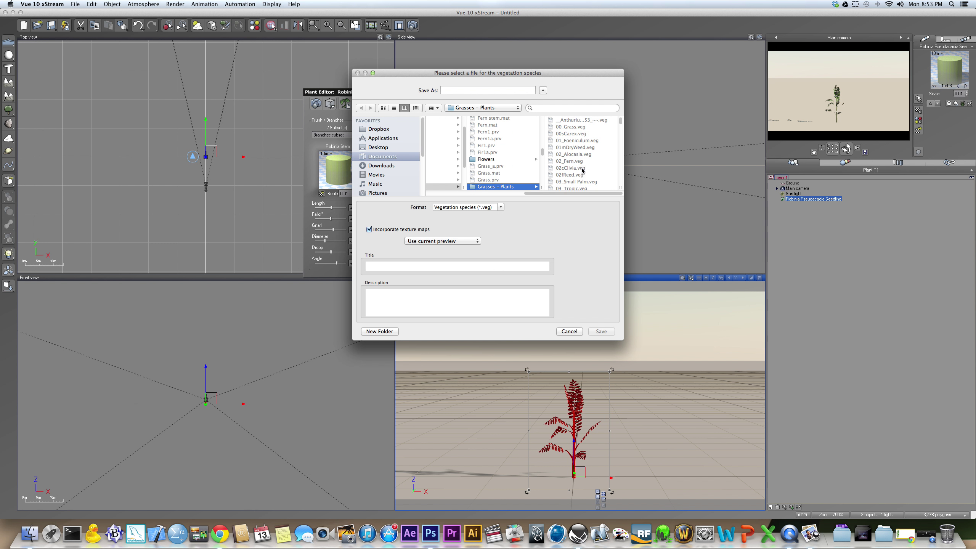
{"action": "scroll", "coordinate": [581, 171], "scroll_direction": "down", "scroll_amount": 3}
{"action": "scroll", "coordinate": [581, 170], "scroll_direction": "down", "scroll_amount": 10}
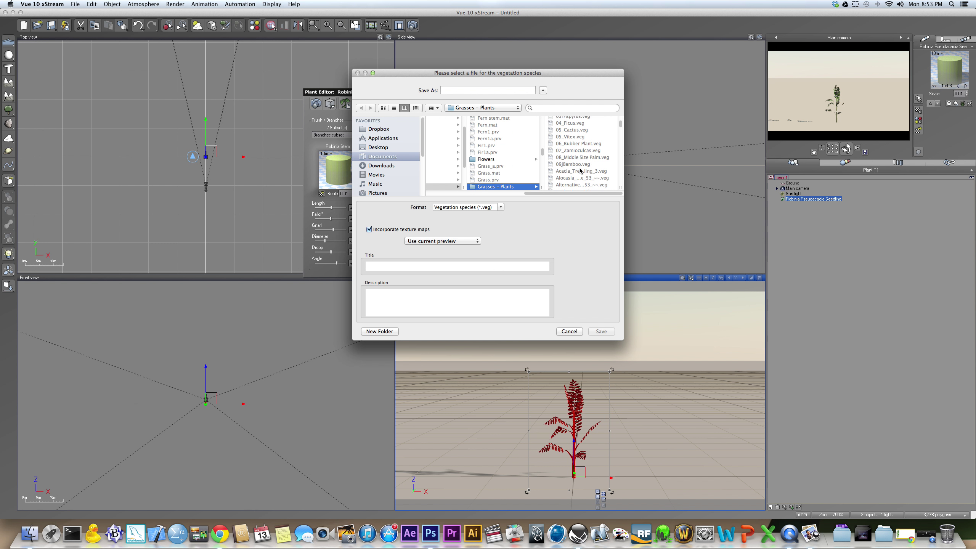
{"action": "scroll", "coordinate": [580, 170], "scroll_direction": "down", "scroll_amount": 15}
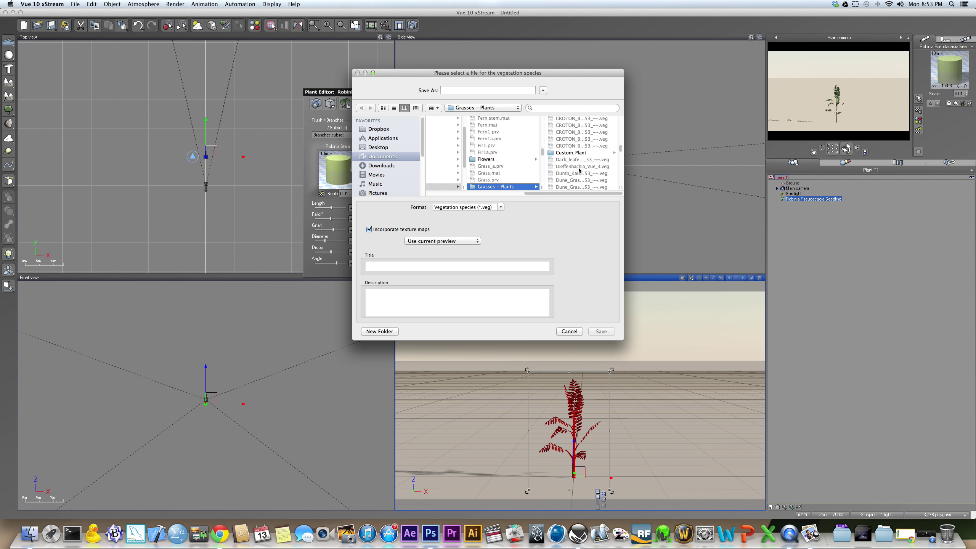
{"action": "scroll", "coordinate": [580, 170], "scroll_direction": "up", "scroll_amount": 3}
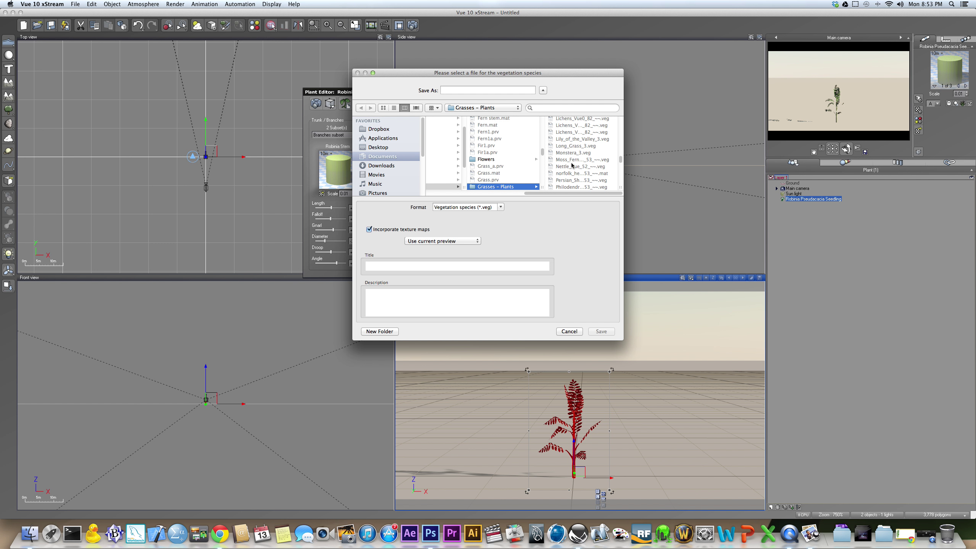
Step: Try creating a new folder there, then cancel after the read-only warning
{"action": "left_click", "coordinate": [382, 332]}
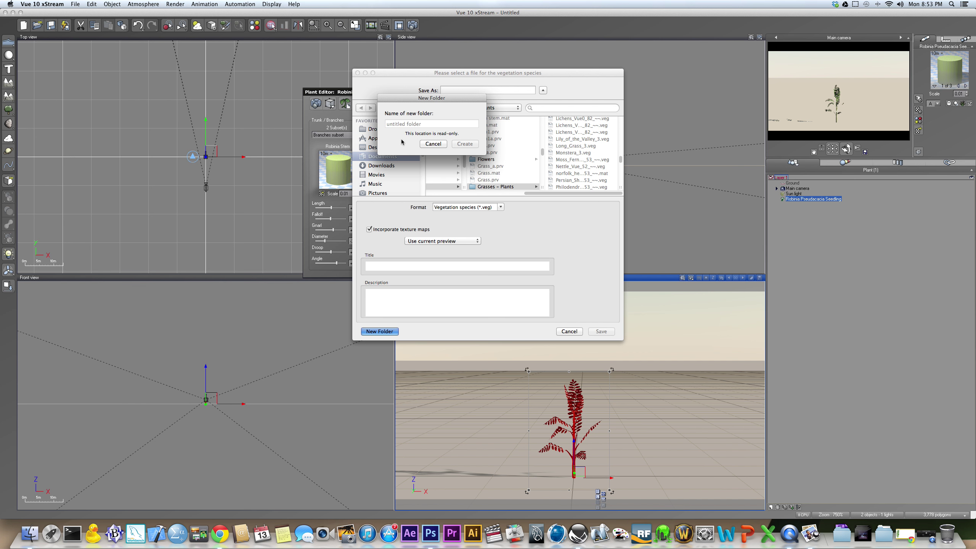
{"action": "left_click", "coordinate": [443, 145]}
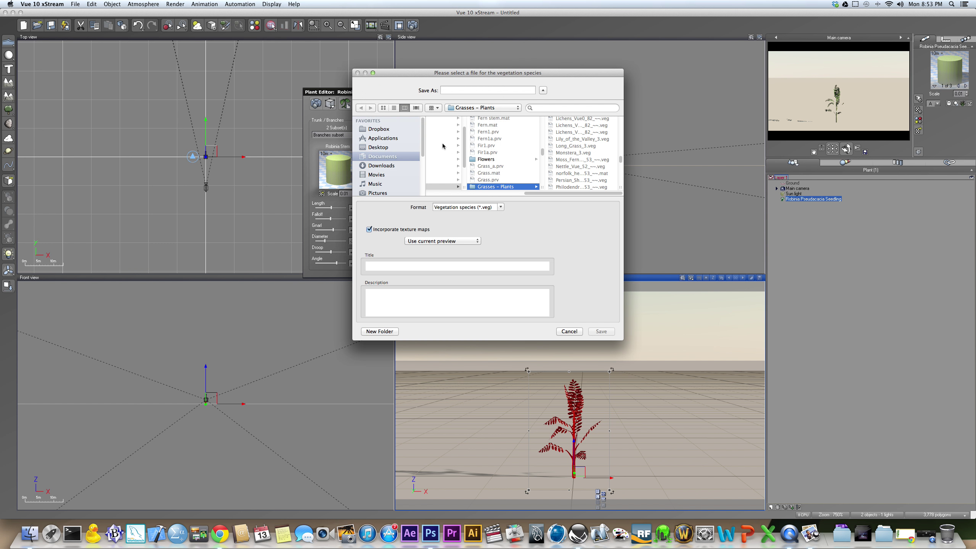
{"action": "scroll", "coordinate": [491, 163], "scroll_direction": "up", "scroll_amount": 8}
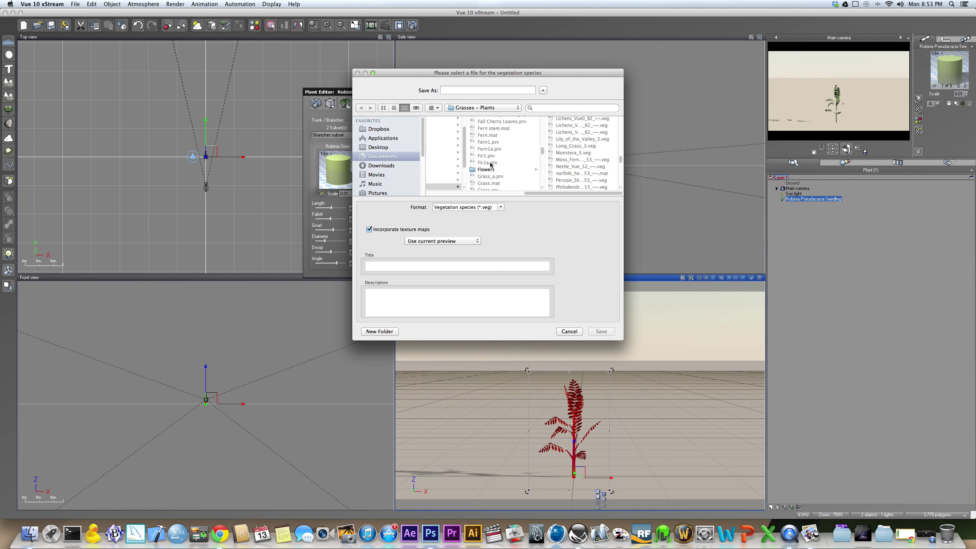
{"action": "scroll", "coordinate": [491, 164], "scroll_direction": "up", "scroll_amount": 3}
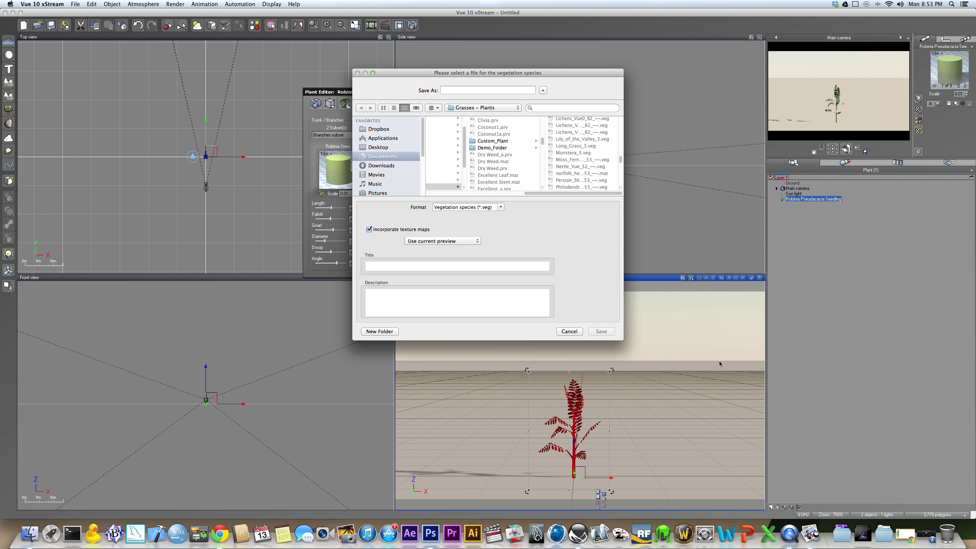
Step: In Finder, browse Documents > e-on software > Vue 10 xStream > Plants
{"action": "left_click", "coordinate": [844, 538]}
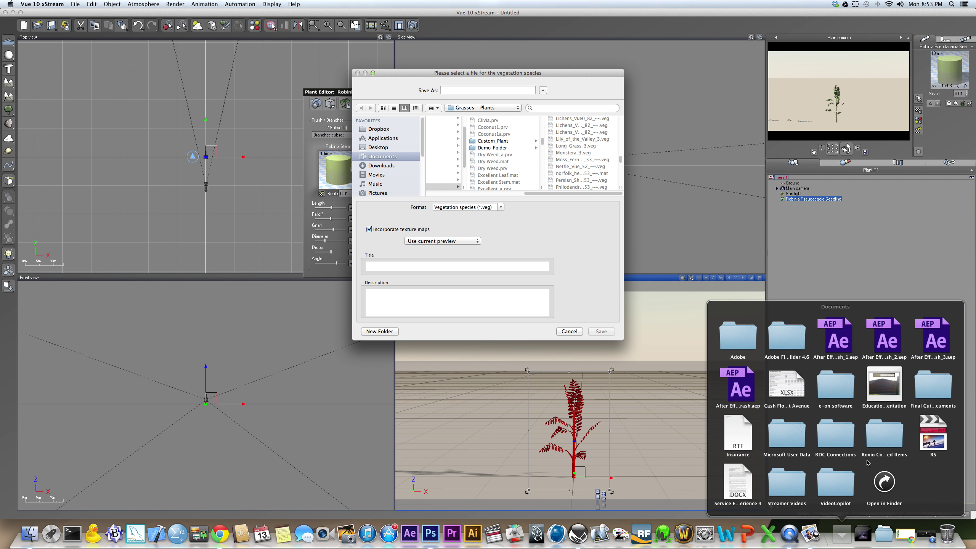
{"action": "left_click", "coordinate": [883, 482]}
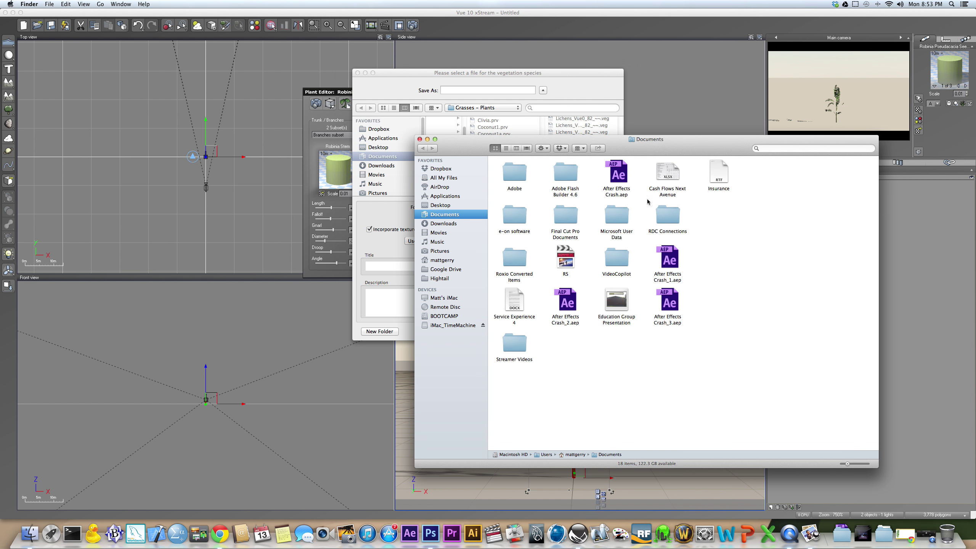
{"action": "left_click_drag", "start_coordinate": [634, 156], "coordinate": [710, 163]}
{"action": "double_click", "coordinate": [587, 220]}
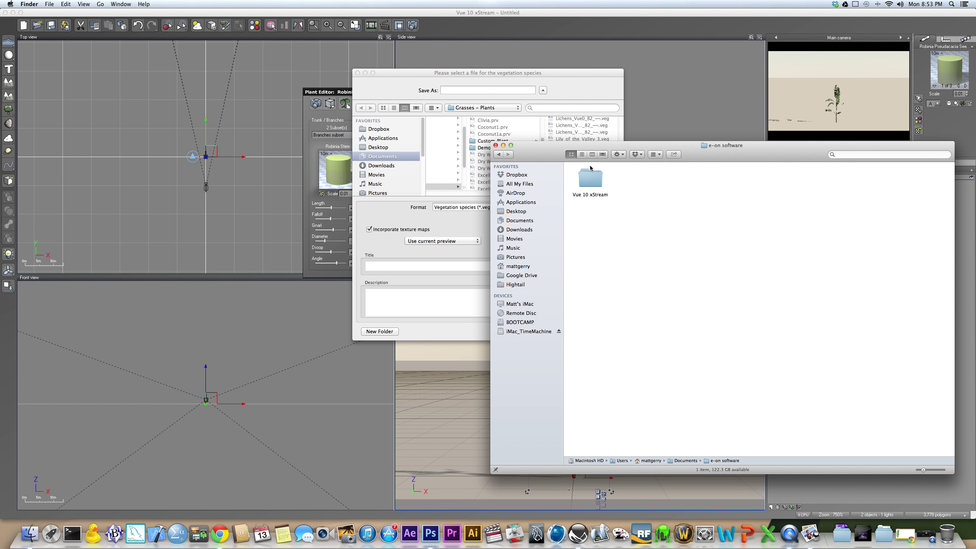
{"action": "double_click", "coordinate": [594, 184]}
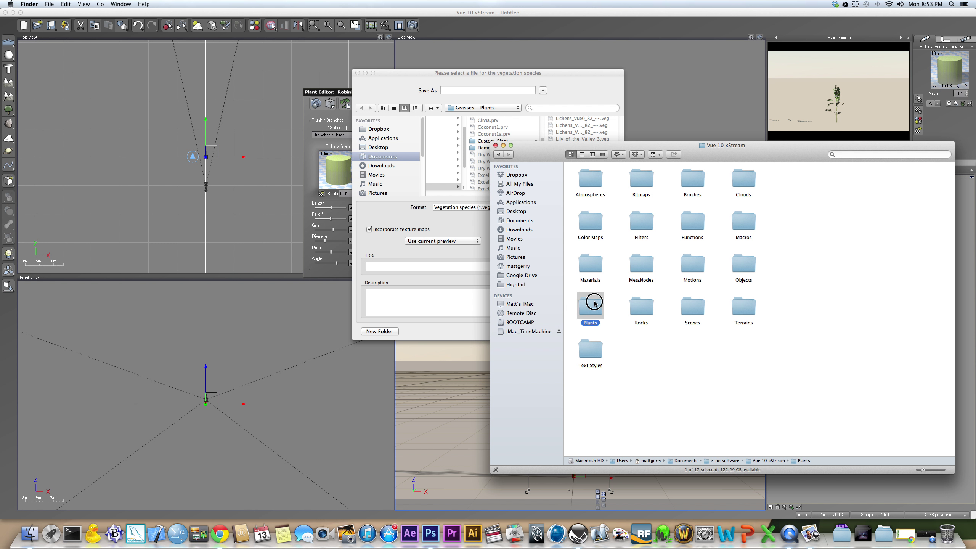
{"action": "double_click", "coordinate": [598, 300]}
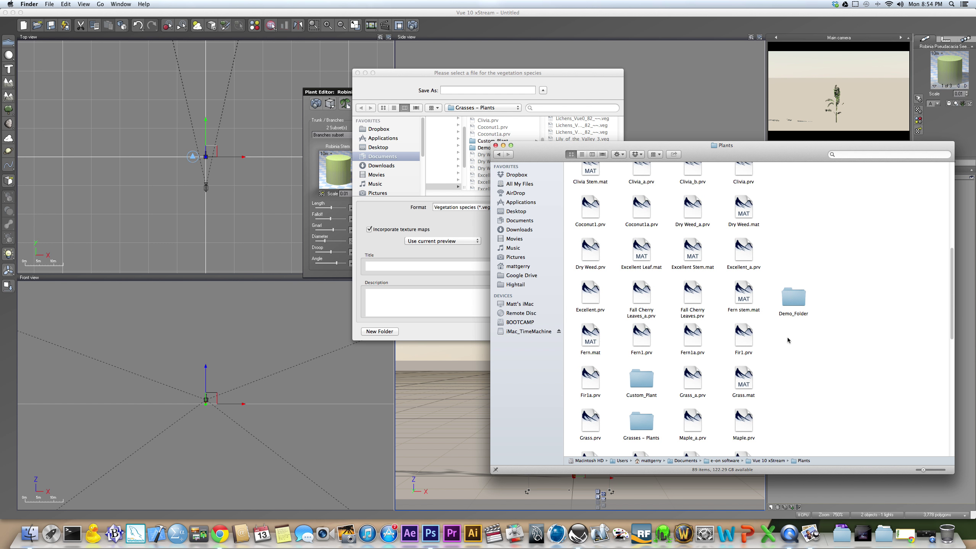
Step: Create a new folder named Plantage in Plants, authorizing with the admin password
{"action": "left_click", "coordinate": [791, 301]}
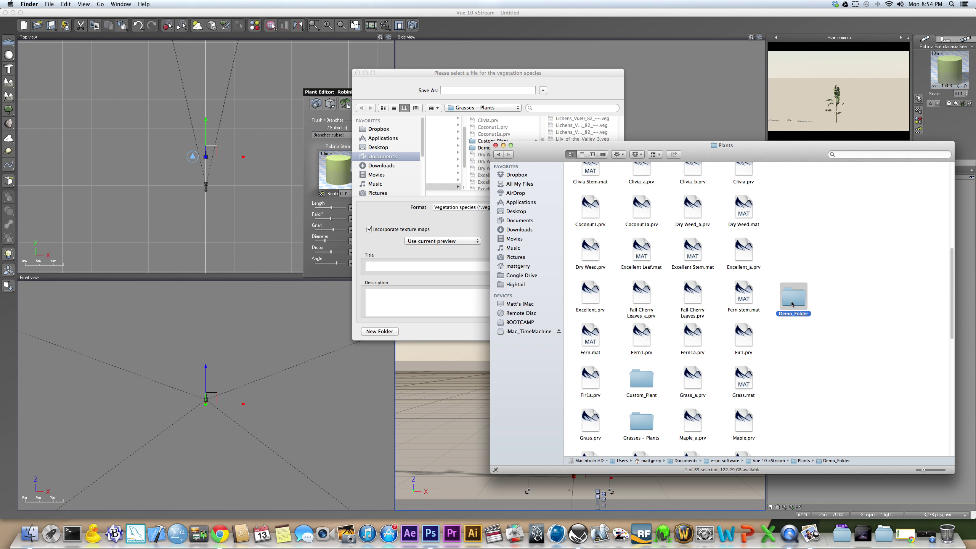
{"action": "right_click", "coordinate": [795, 360]}
{"action": "left_click", "coordinate": [796, 362]}
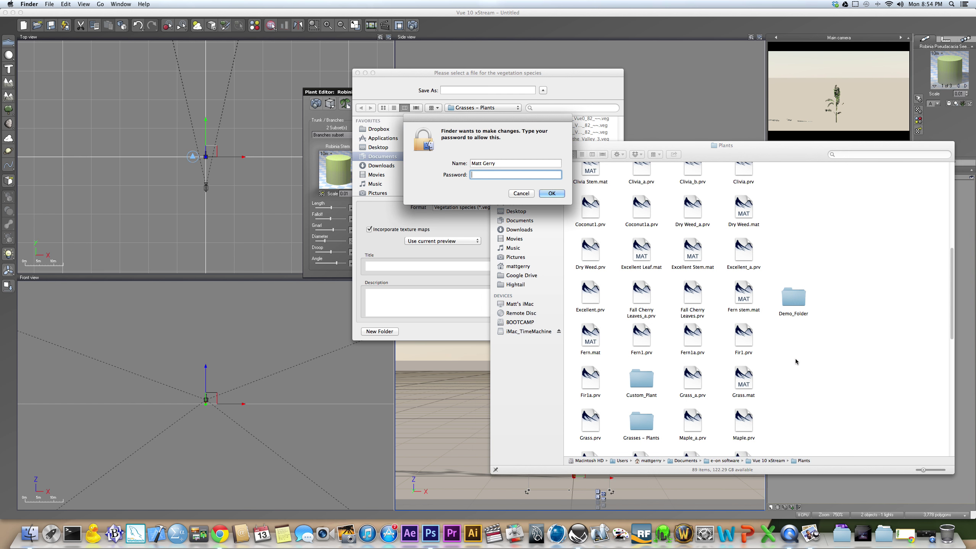
{"action": "type", "text": "m•••••"}
{"action": "key", "text": "Return"}
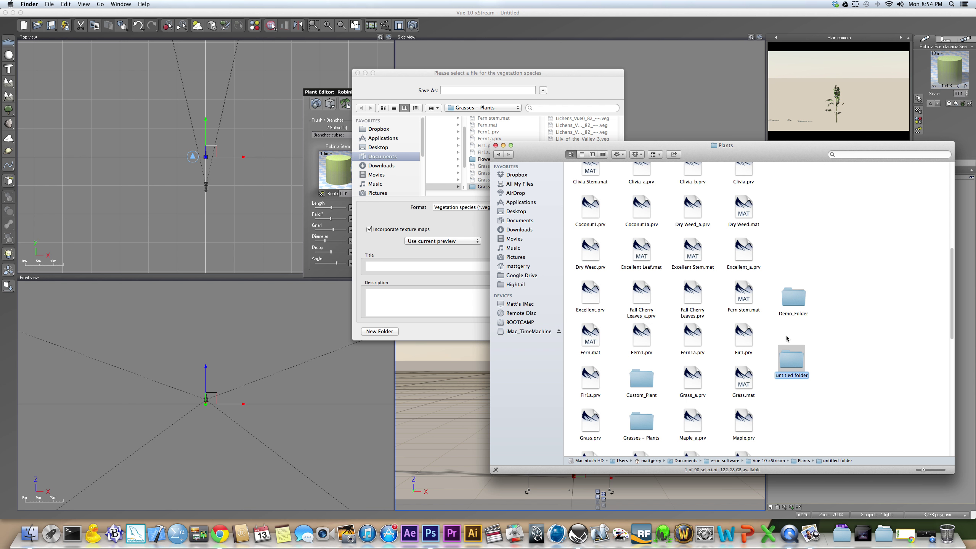
{"action": "type", "text": "Plantage"}
{"action": "key", "text": "Return"}
{"action": "right_click", "coordinate": [790, 356]}
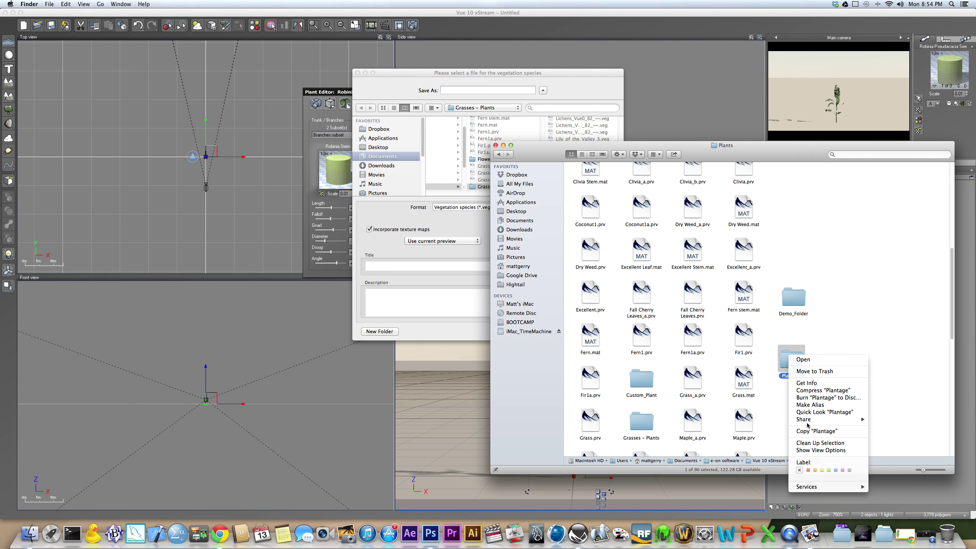
{"action": "left_click", "coordinate": [807, 383]}
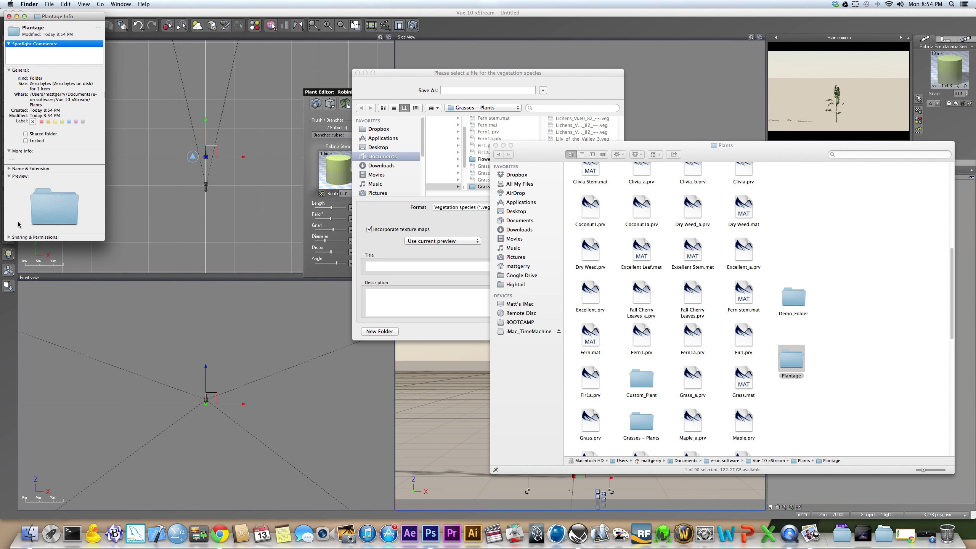
{"action": "right_click", "coordinate": [794, 365]}
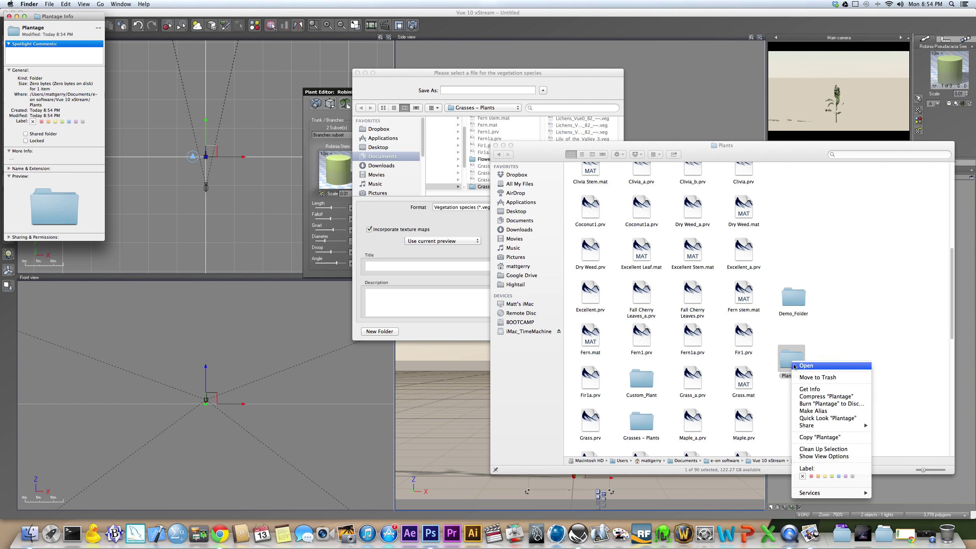
{"action": "left_click", "coordinate": [833, 344]}
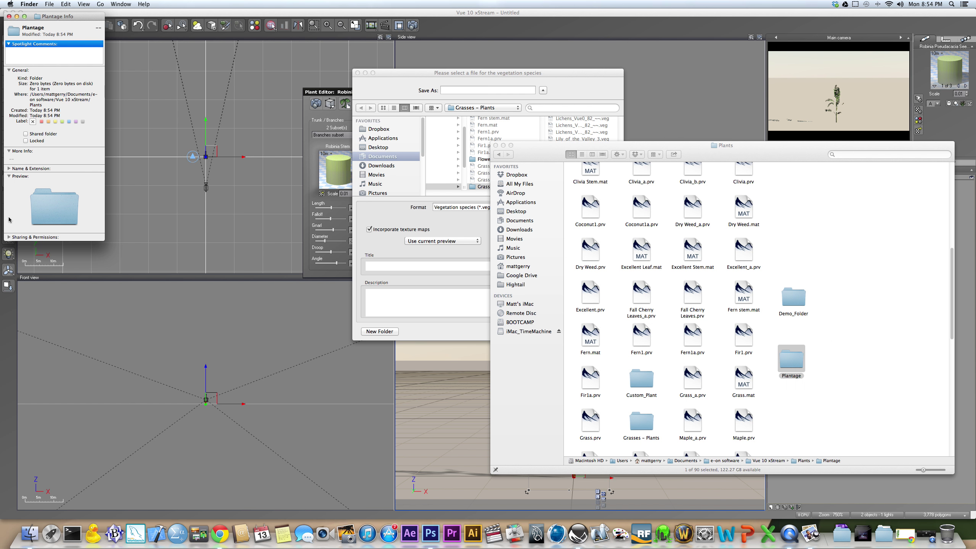
{"action": "left_click", "coordinate": [9, 238]}
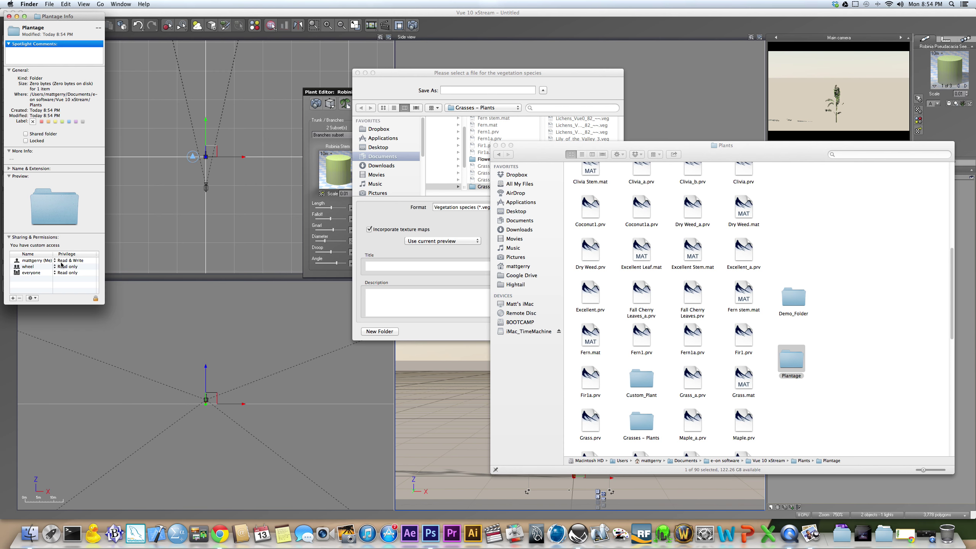
{"action": "left_click", "coordinate": [9, 16]}
{"action": "left_click", "coordinate": [827, 369]}
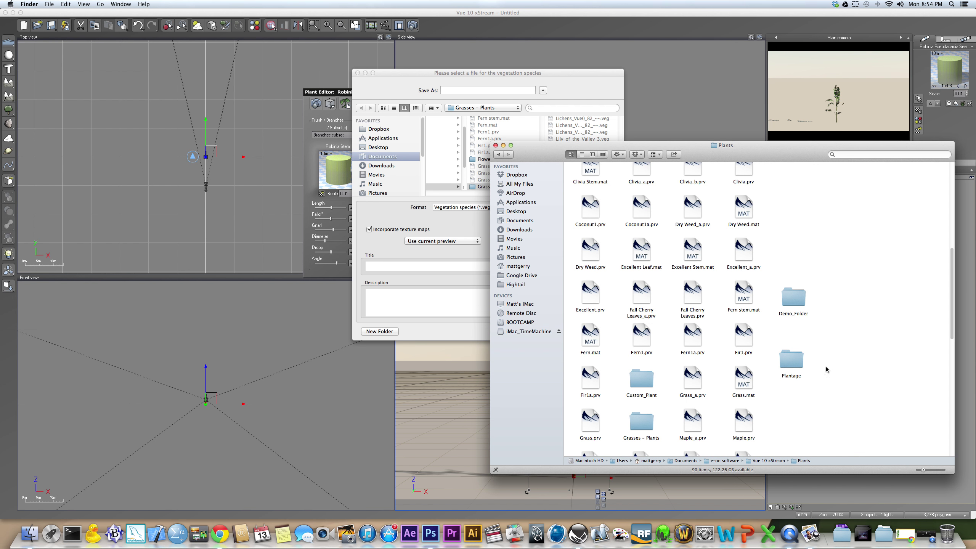
Step: Save the species as My_Plant in the new Plantage folder and close the Plant Editor
{"action": "left_click", "coordinate": [496, 145]}
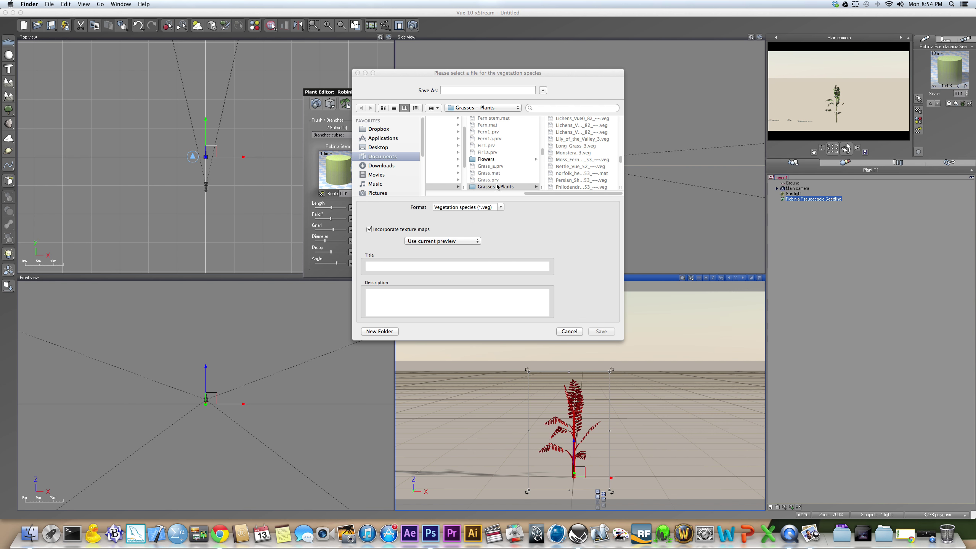
{"action": "scroll", "coordinate": [498, 181], "scroll_direction": "down", "scroll_amount": 5}
{"action": "scroll", "coordinate": [499, 181], "scroll_direction": "down", "scroll_amount": 1}
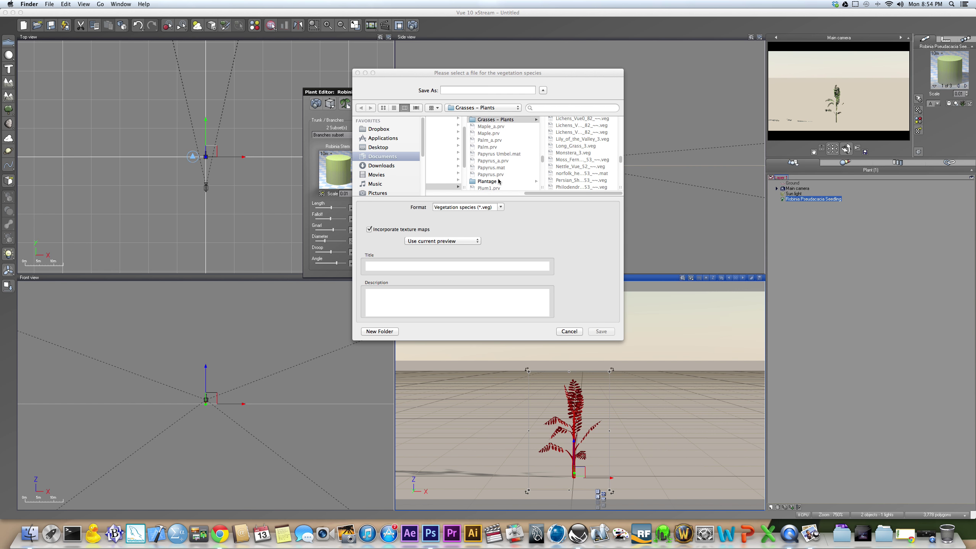
{"action": "left_click", "coordinate": [491, 176]}
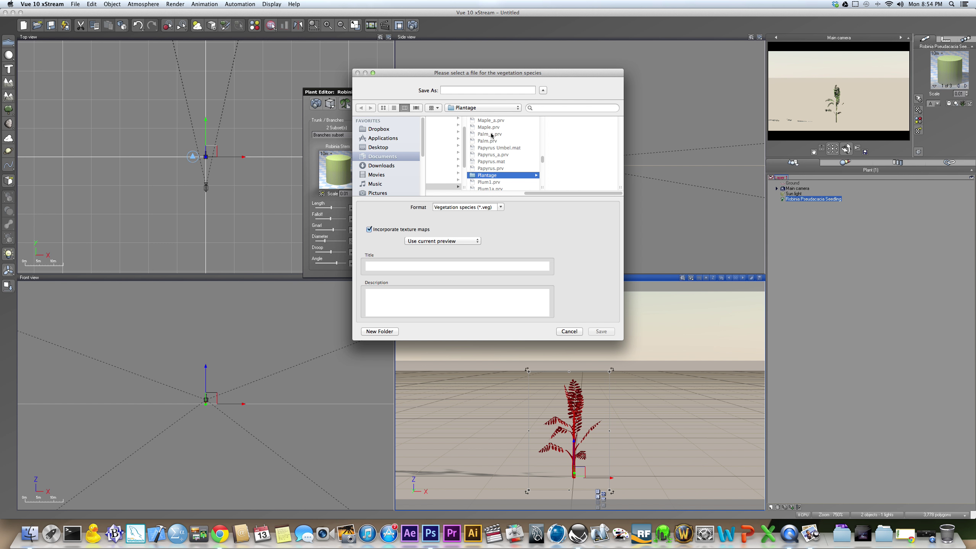
{"action": "left_click", "coordinate": [463, 90]}
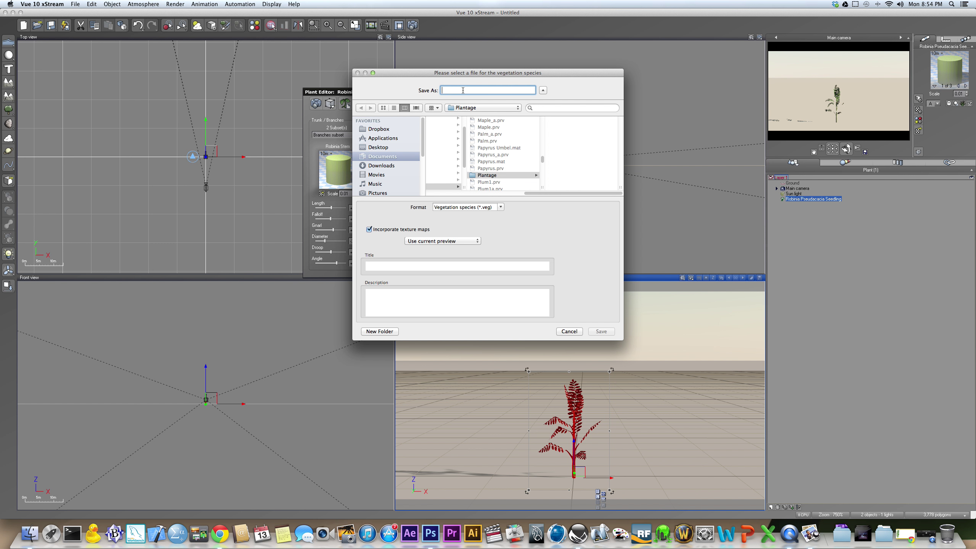
{"action": "type", "text": "My_Plant"}
{"action": "key", "text": "Return"}
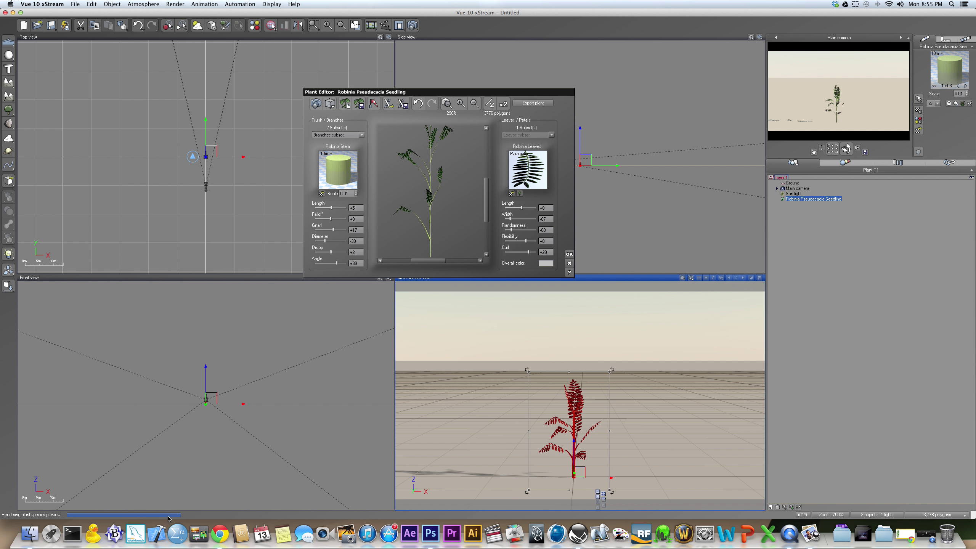
{"action": "left_click", "coordinate": [569, 255]}
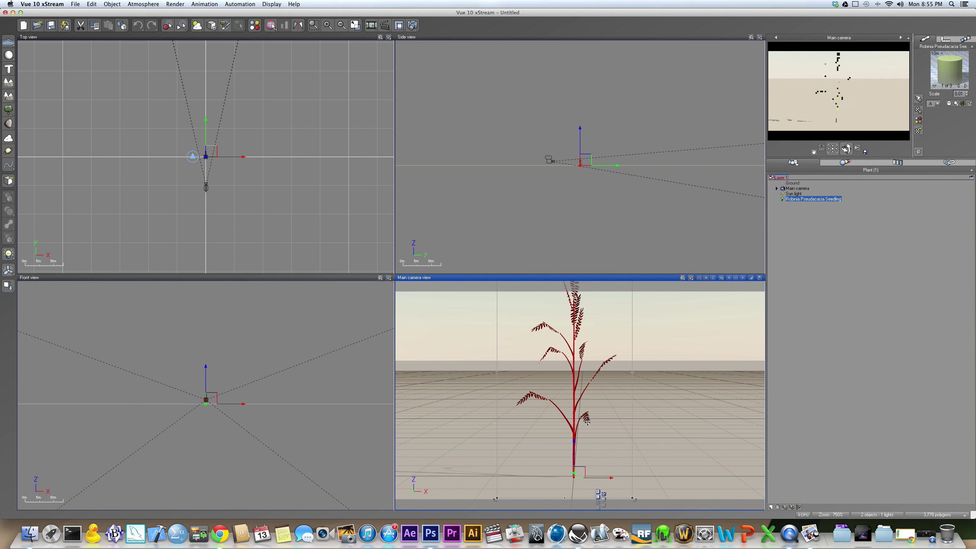
Step: Open the plant species browser and expand the Grasses - Plants collection
{"action": "right_click", "coordinate": [10, 112]}
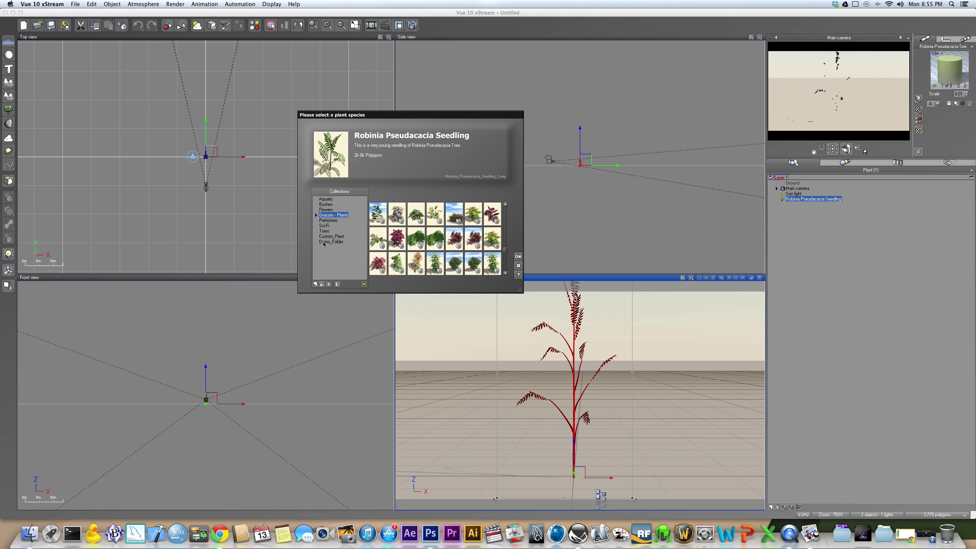
{"action": "left_click", "coordinate": [316, 216]}
{"action": "left_click", "coordinate": [315, 216]}
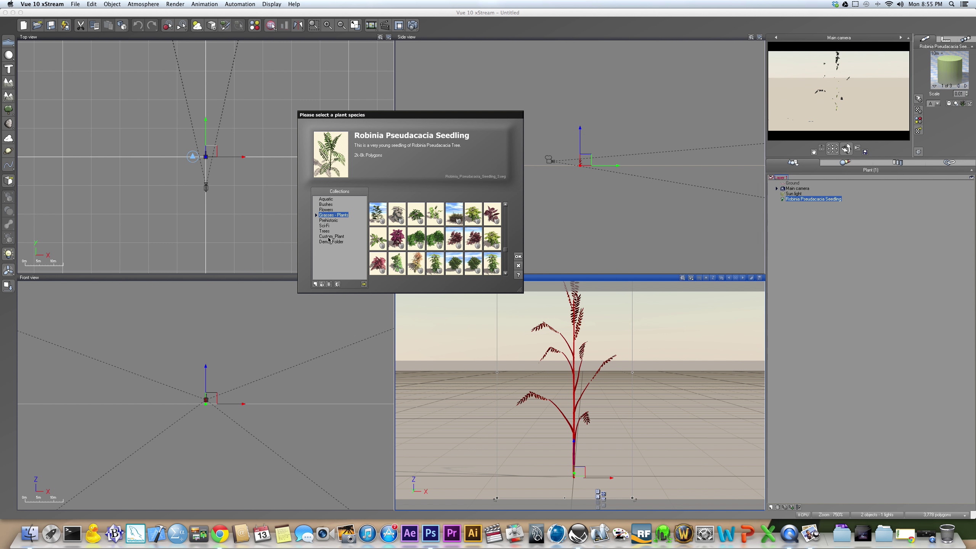
{"action": "left_click", "coordinate": [316, 215]}
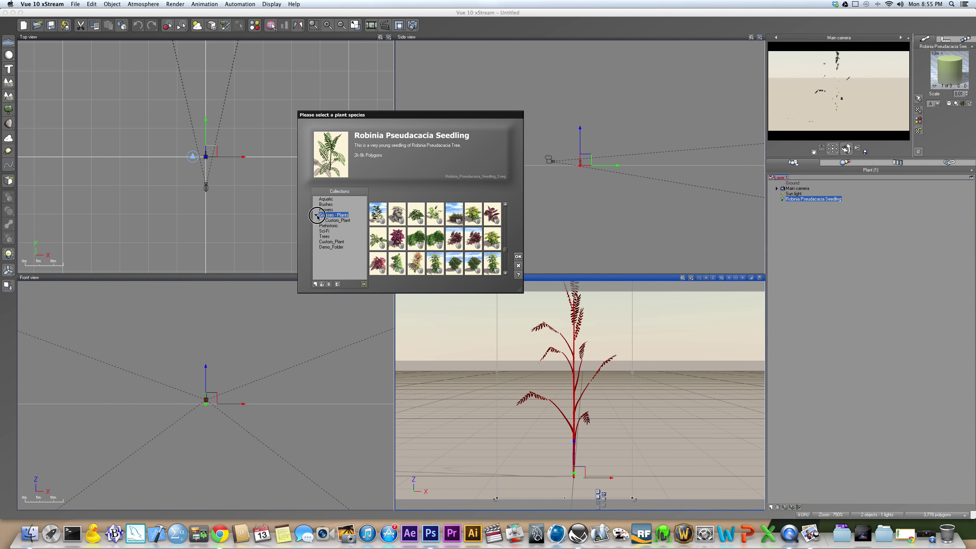
{"action": "left_click", "coordinate": [316, 216]}
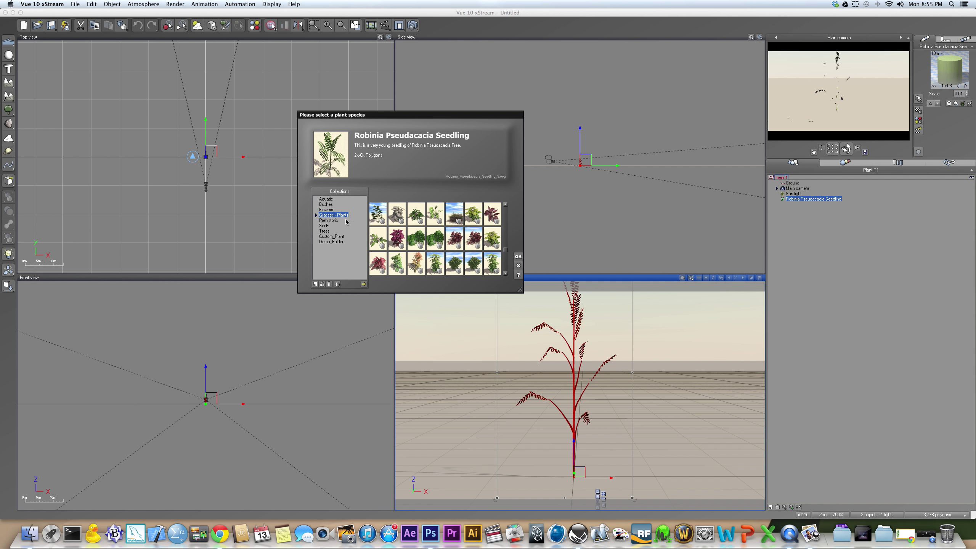
{"action": "left_click", "coordinate": [316, 216]}
{"action": "left_click", "coordinate": [316, 216]}
Step: Pick My_Plant from the Demo_Folder collection and load it into the scene
{"action": "left_click", "coordinate": [332, 242]}
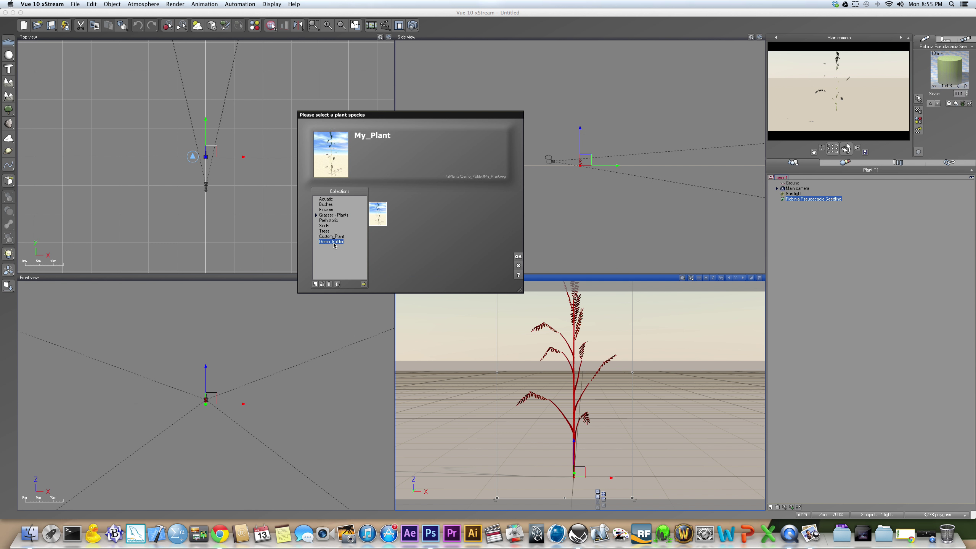
{"action": "left_click", "coordinate": [333, 237]}
{"action": "left_click", "coordinate": [336, 243]}
{"action": "left_click", "coordinate": [379, 219]}
{"action": "left_click", "coordinate": [518, 256]}
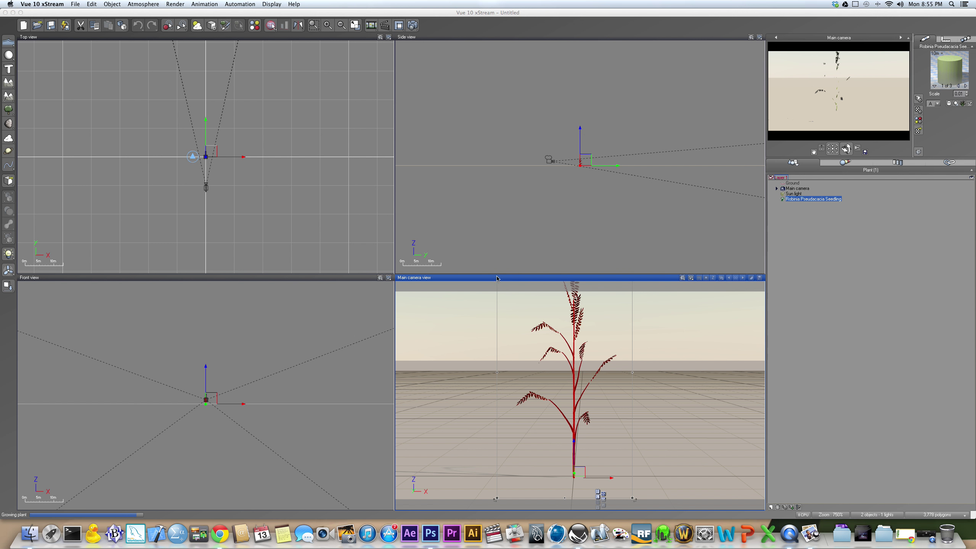
Step: Move the first My_Plant left of the seedling, then add another copy and move it right along X
{"action": "left_click_drag", "start_coordinate": [610, 478], "coordinate": [504, 476]}
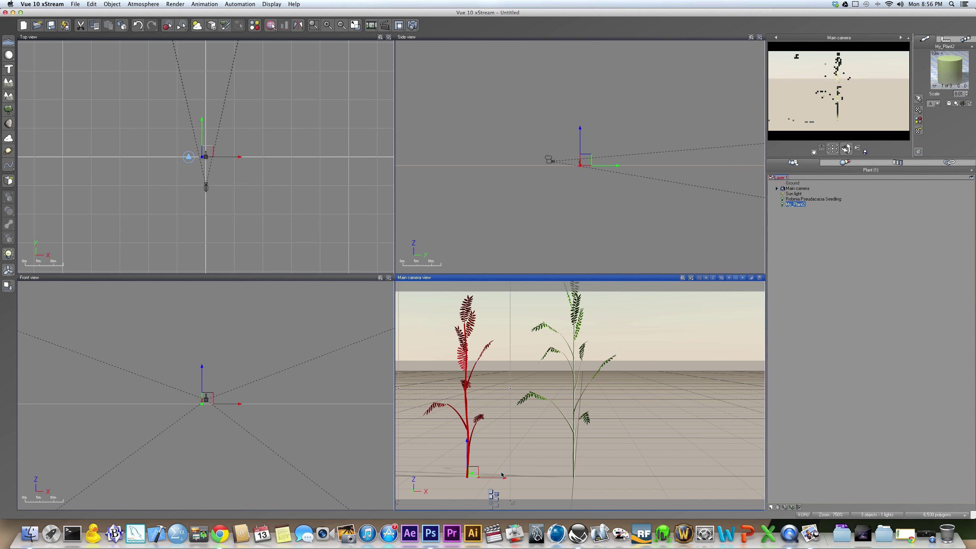
{"action": "left_click", "coordinate": [7, 121]}
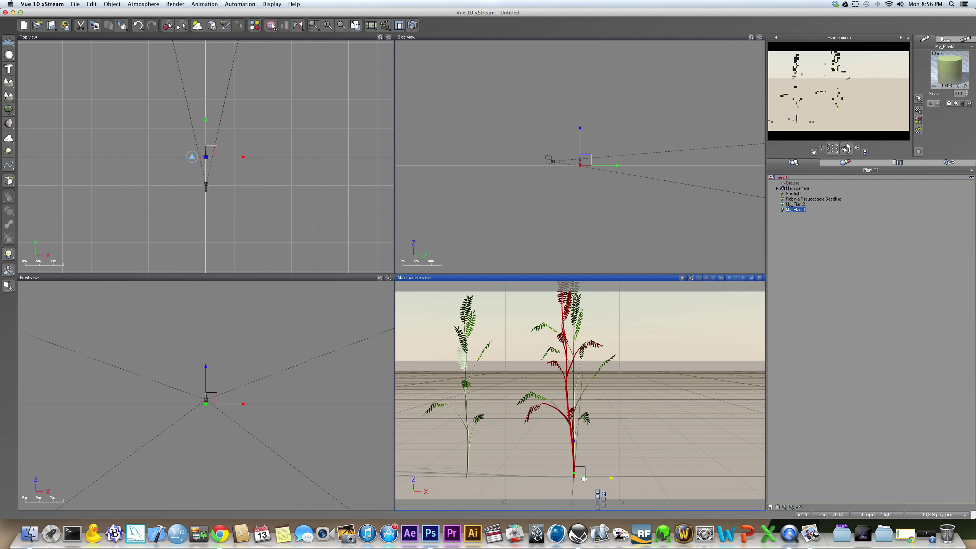
{"action": "left_click_drag", "start_coordinate": [609, 477], "coordinate": [724, 476]}
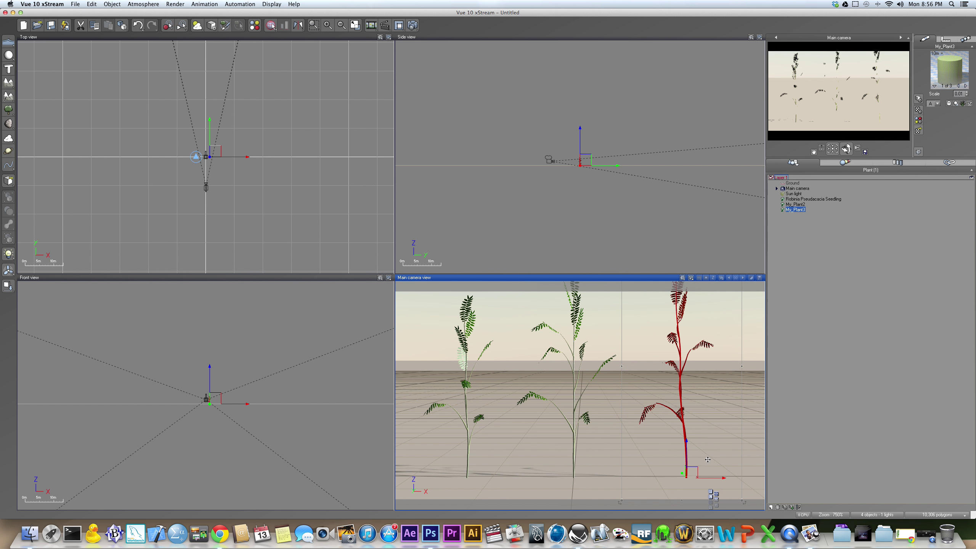
{"action": "key", "text": "super+Tab"}
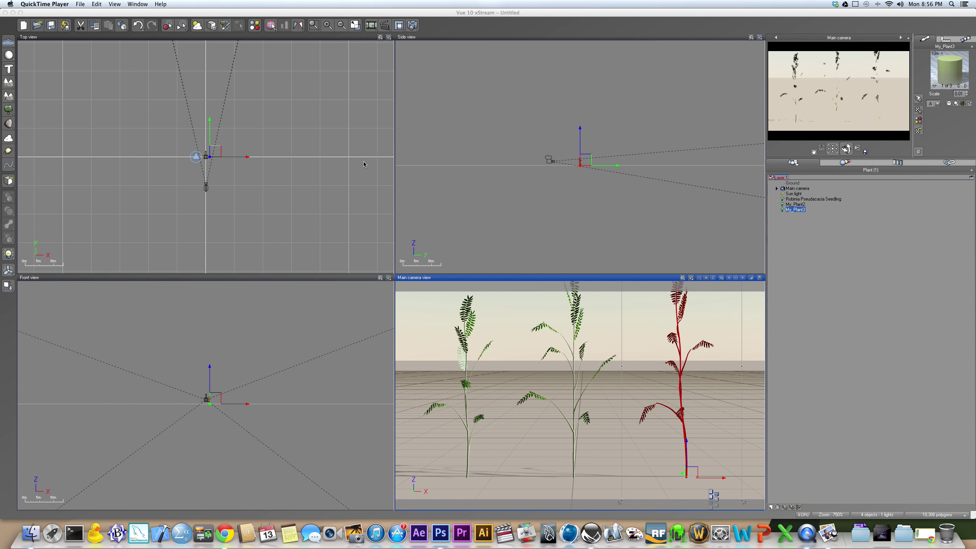